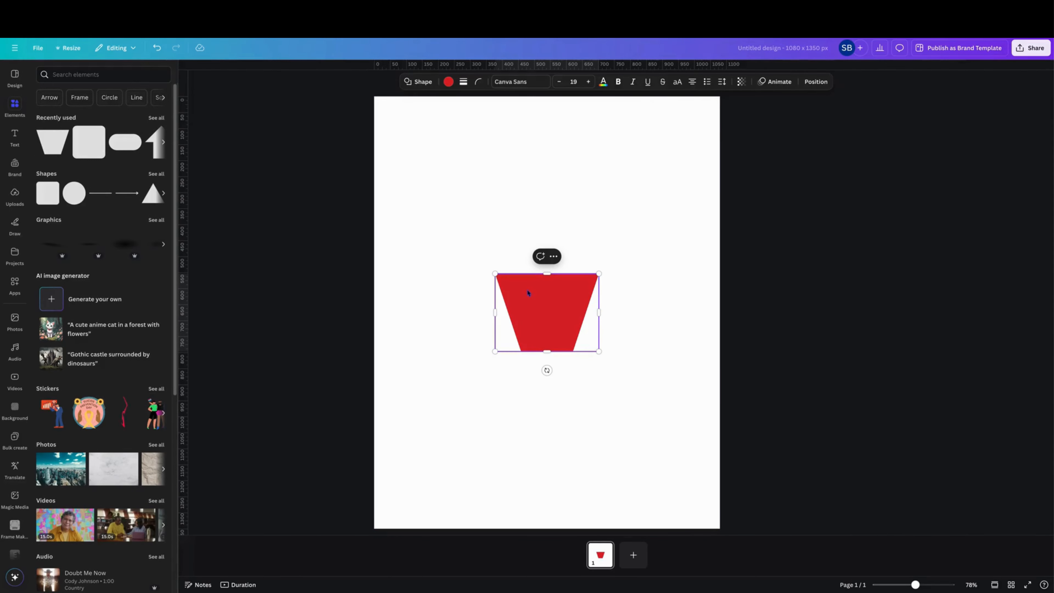
# Set the page background to the default light grey colour.
pyautogui.click(510, 124)
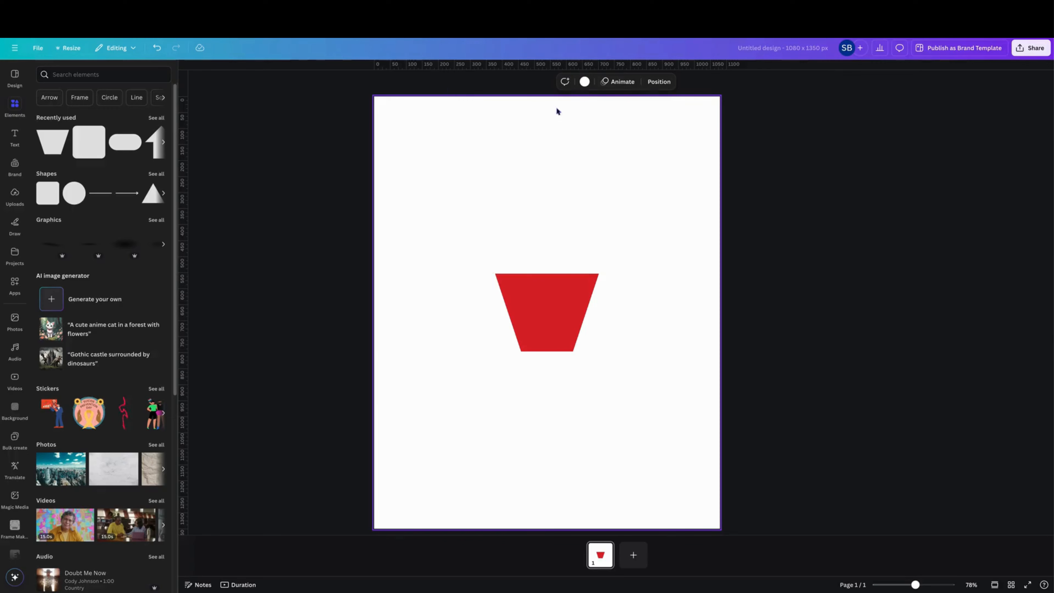
pyautogui.click(585, 82)
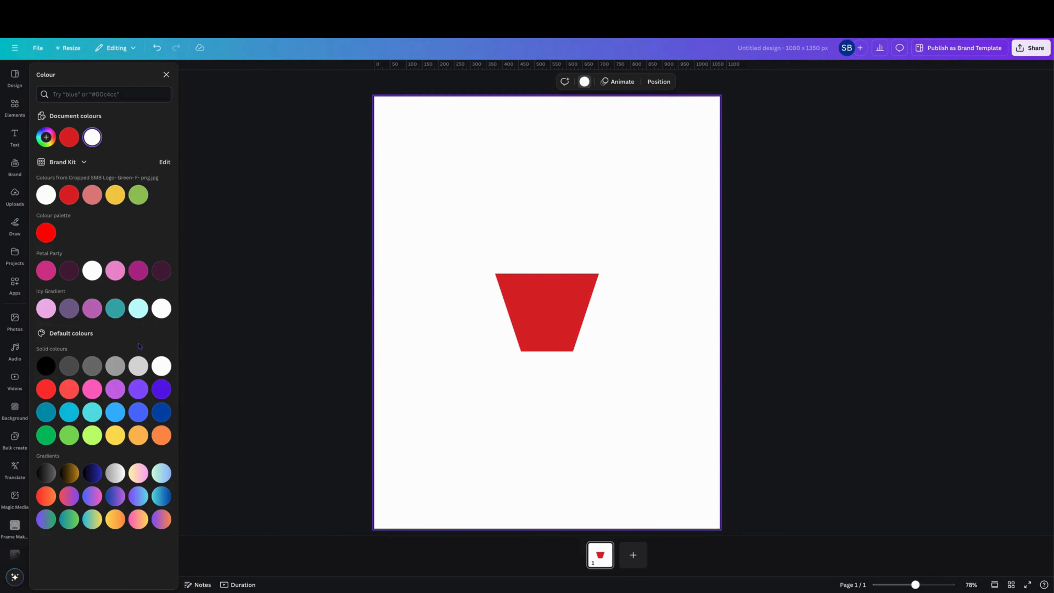
pyautogui.click(138, 366)
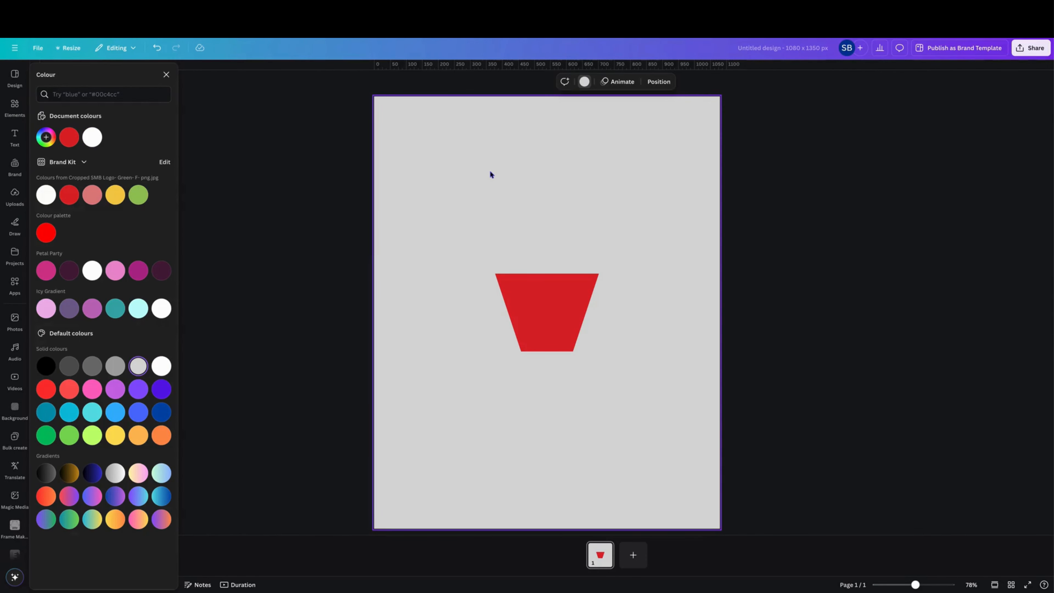
# Widen the red trapezoid on both sides, move it to the upper part of the page and make it taller.
pyautogui.click(542, 304)
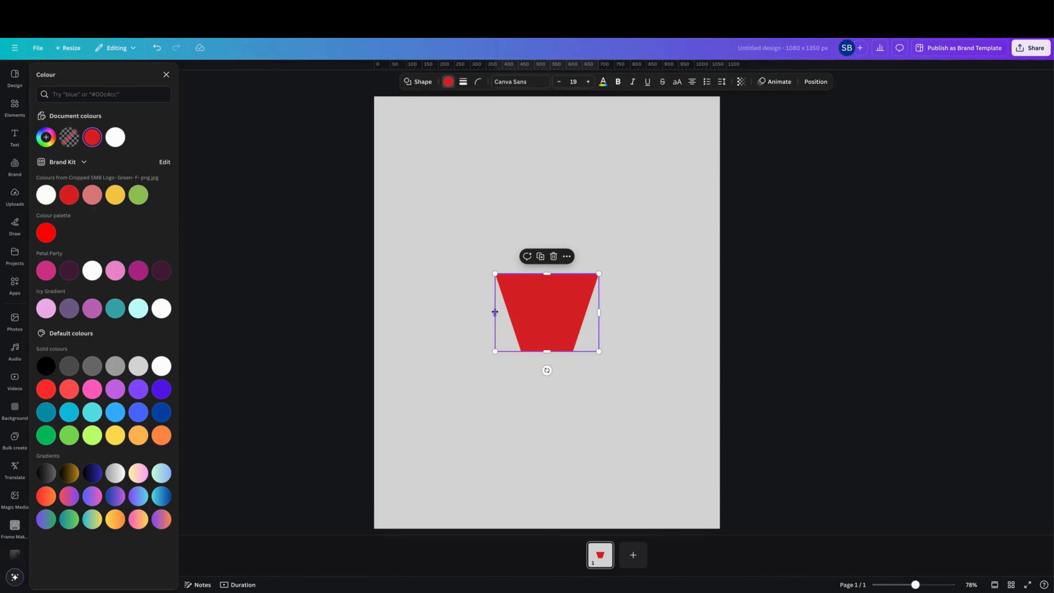
pyautogui.moveTo(494, 311); pyautogui.dragTo(439, 312)
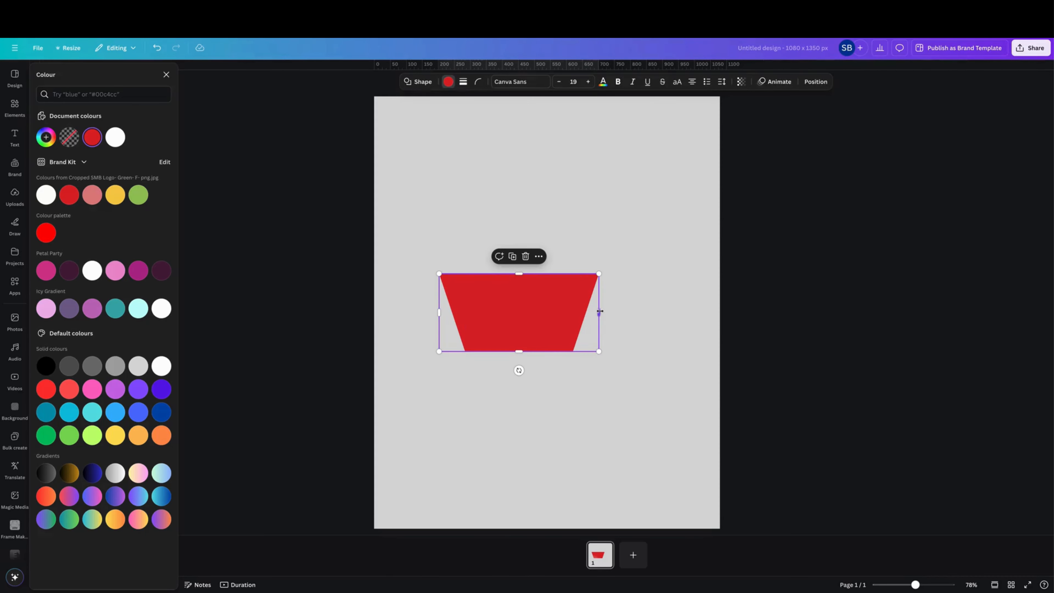
pyautogui.moveTo(600, 311); pyautogui.dragTo(651, 316)
pyautogui.moveTo(578, 325); pyautogui.dragTo(579, 187)
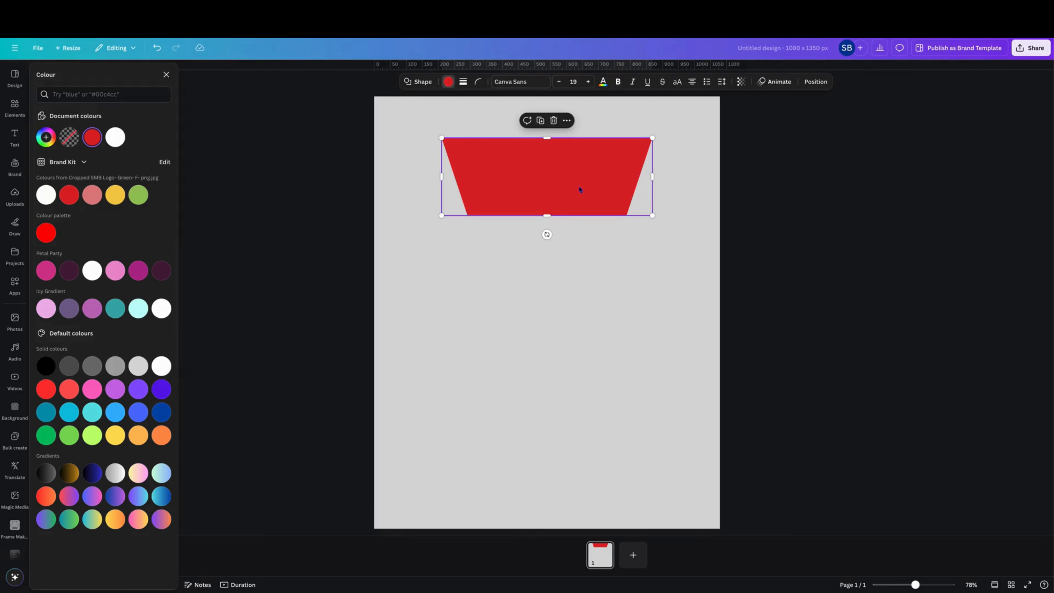
pyautogui.moveTo(547, 216); pyautogui.dragTo(545, 255)
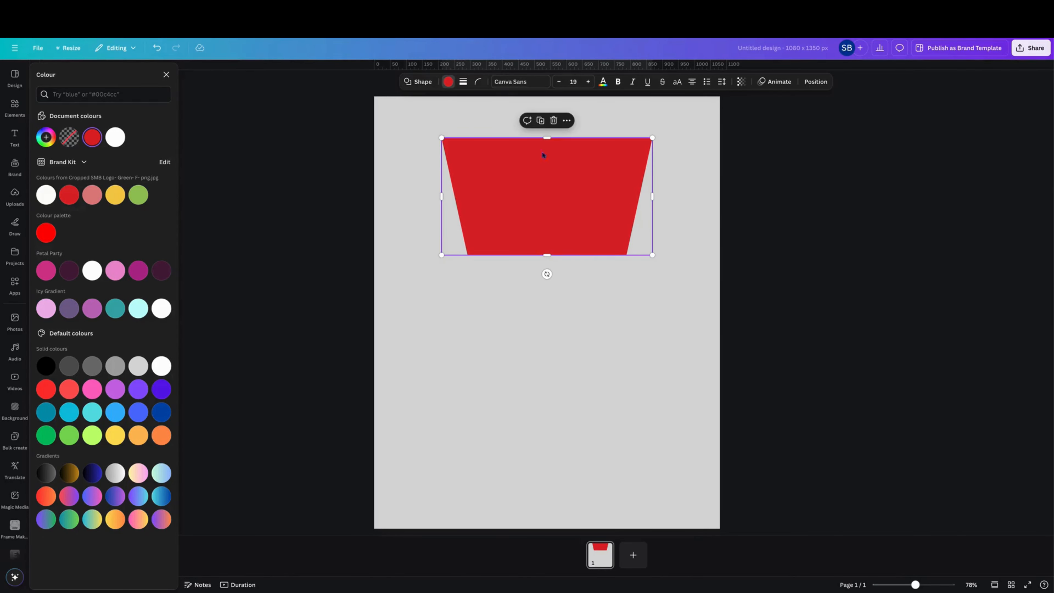
# Round the corners of the red trapezoid moderately.
pyautogui.click(478, 82)
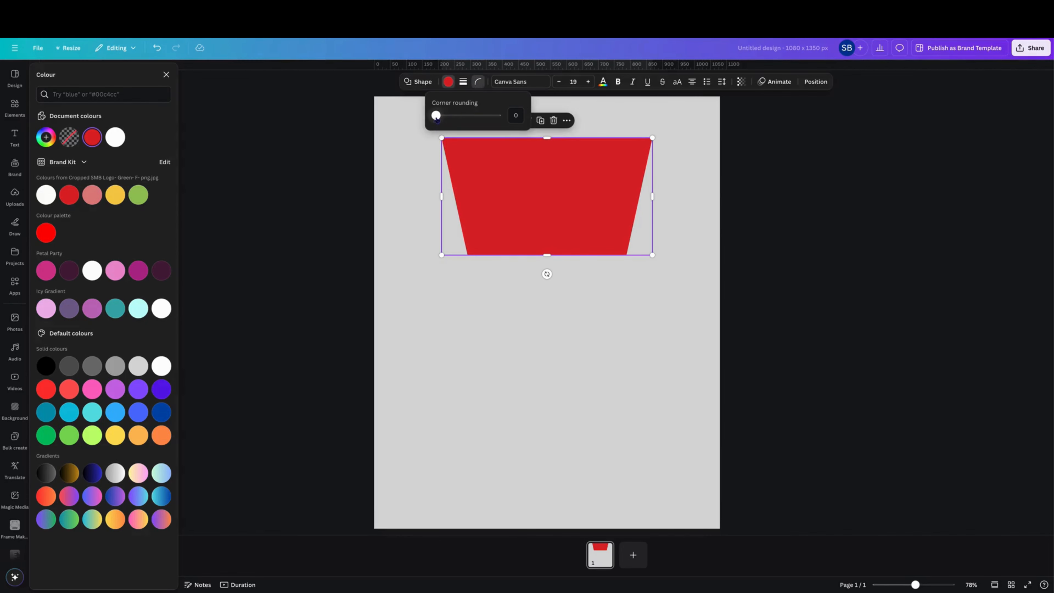
pyautogui.moveTo(436, 117); pyautogui.dragTo(454, 117)
pyautogui.click(480, 286)
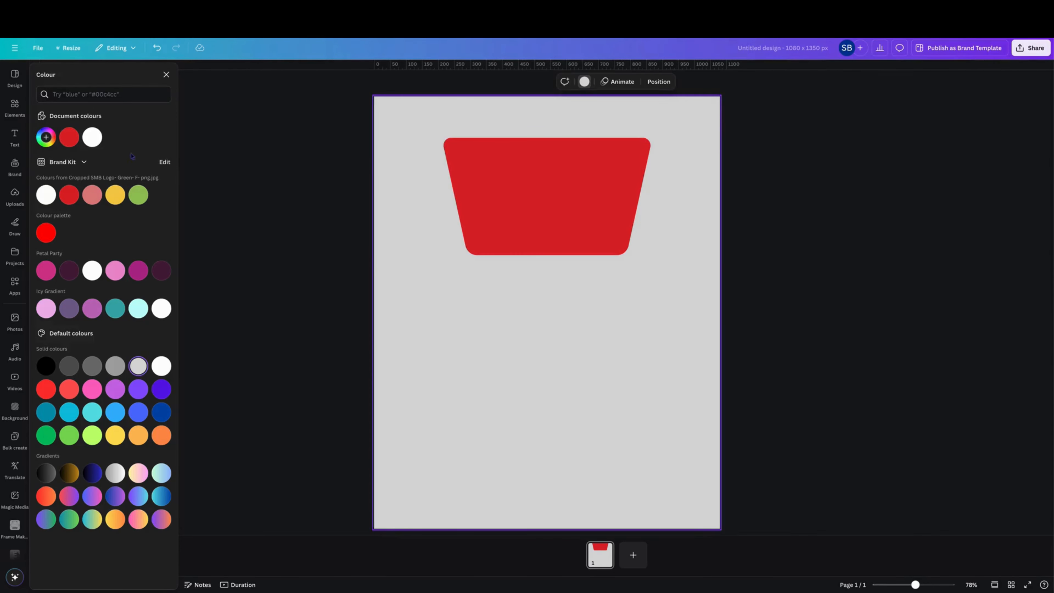
# Add a rounded square from the recently used shapes and reduce its corner rounding until the corners are sharp.
pyautogui.click(16, 109)
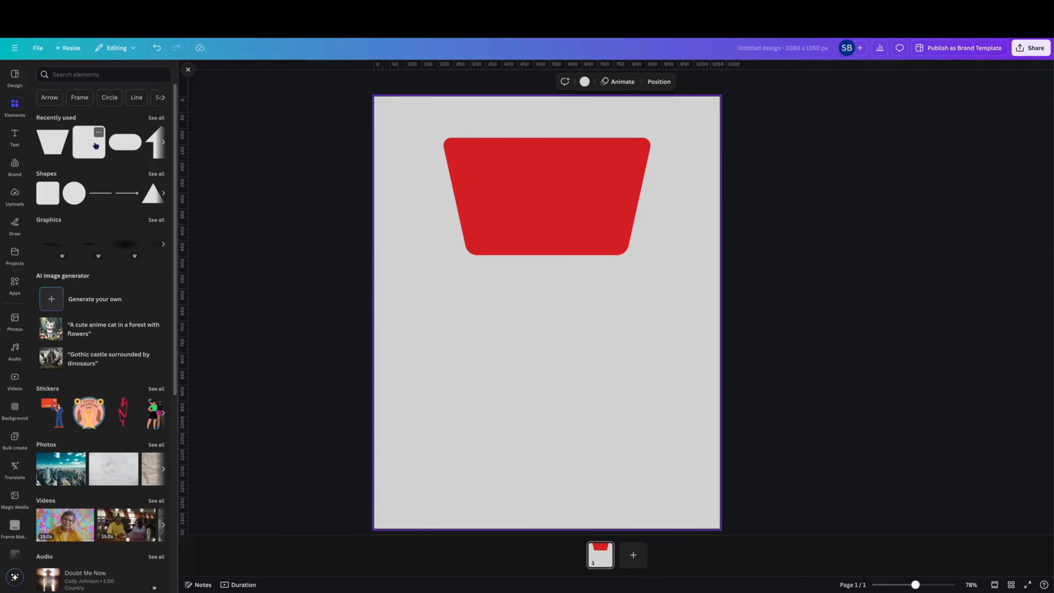
pyautogui.click(93, 155)
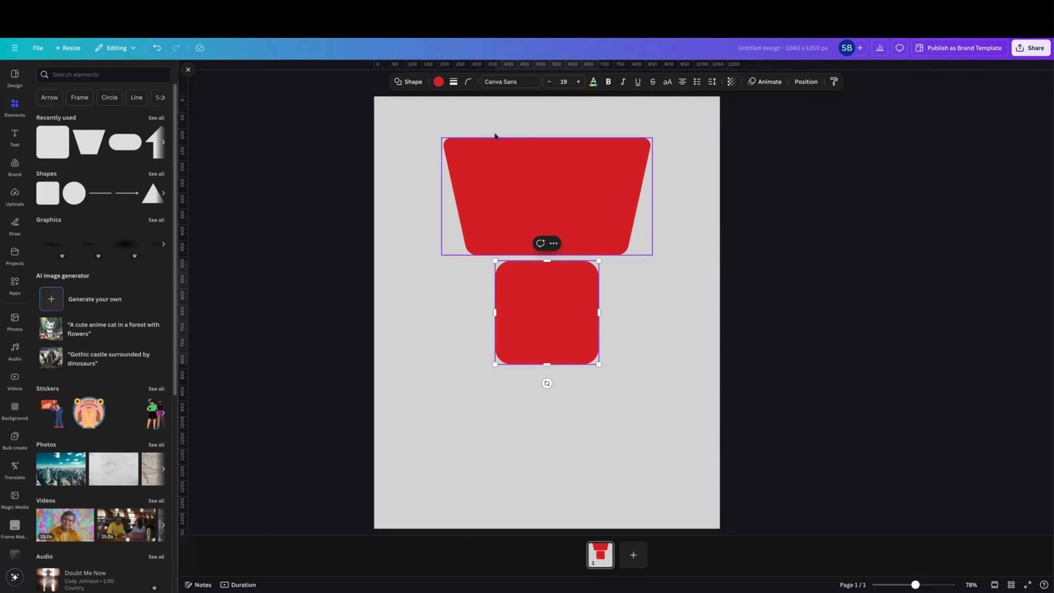
pyautogui.click(468, 82)
pyautogui.moveTo(457, 115); pyautogui.dragTo(425, 116)
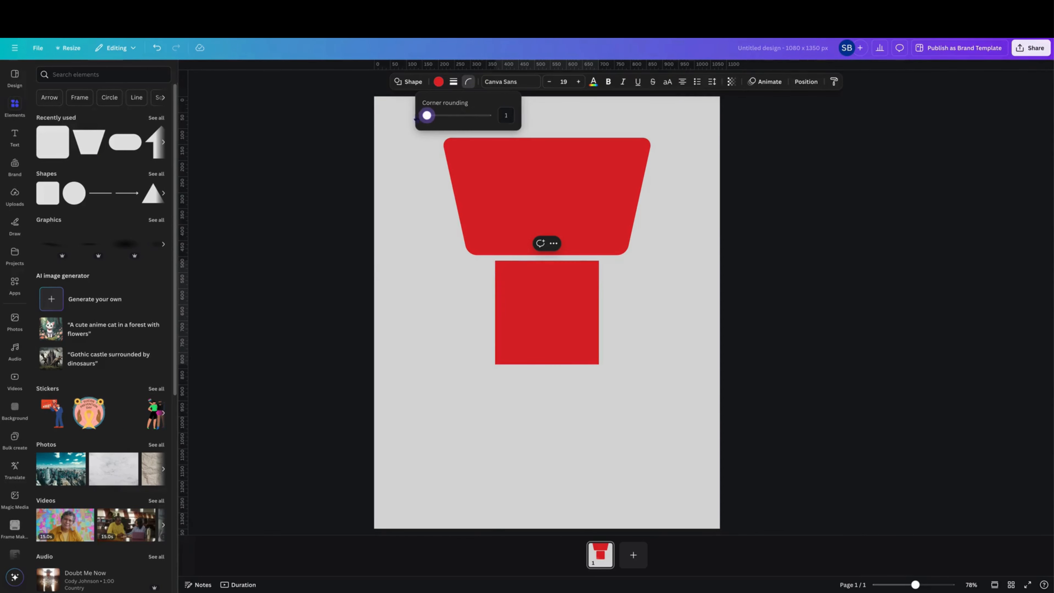
pyautogui.click(550, 300)
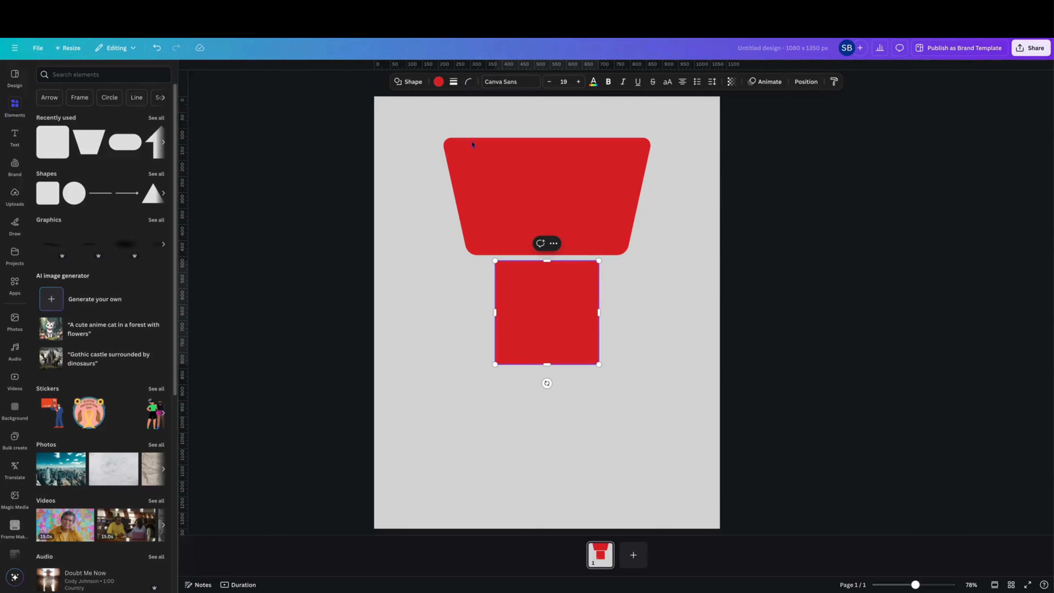
# Colour the square the same light grey as the page and the trapezoid white.
pyautogui.click(438, 81)
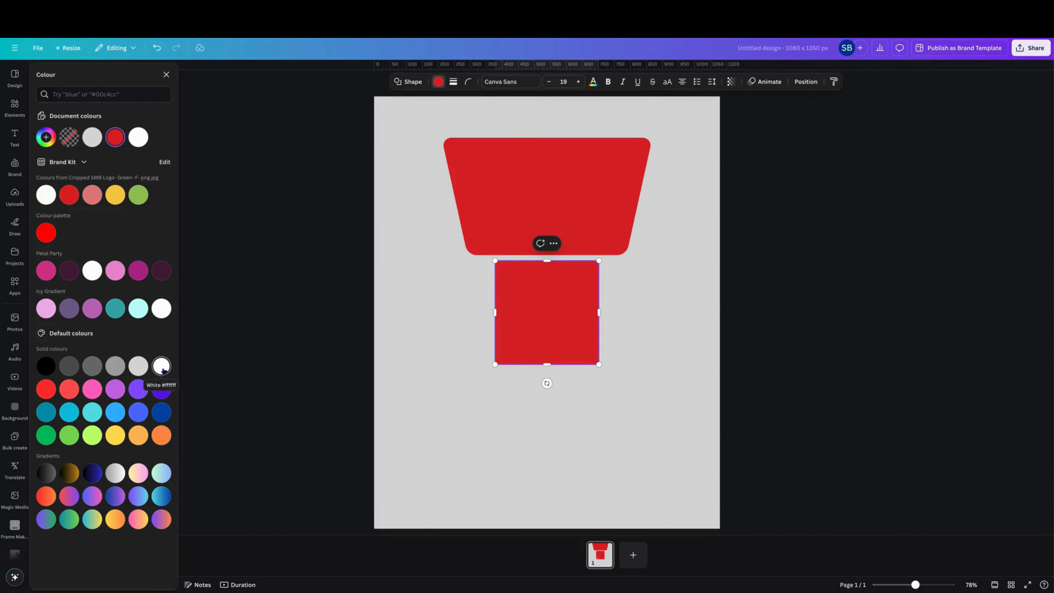
pyautogui.click(136, 371)
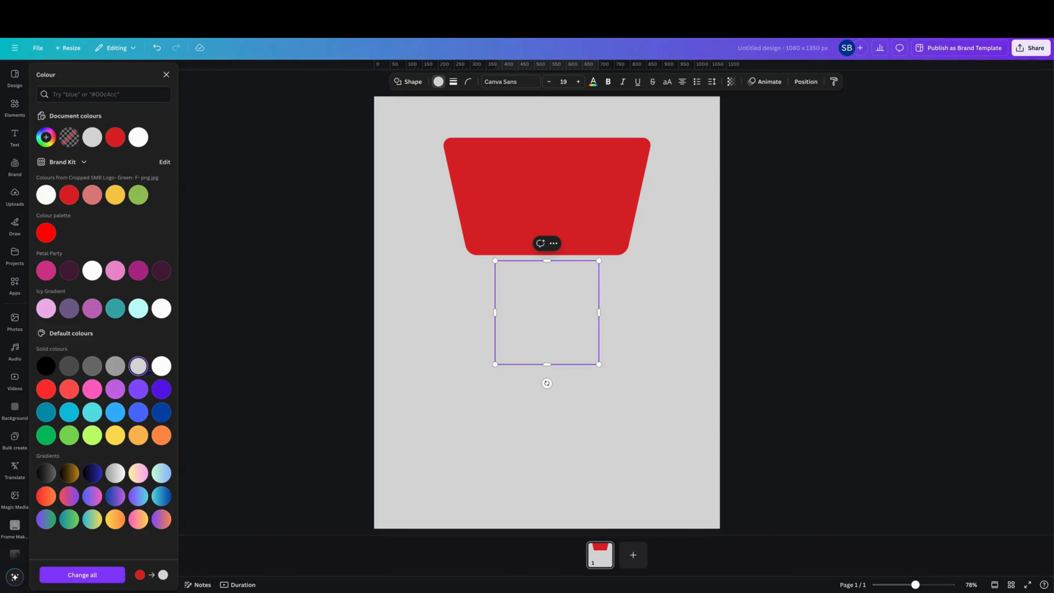
pyautogui.click(542, 179)
pyautogui.click(442, 186)
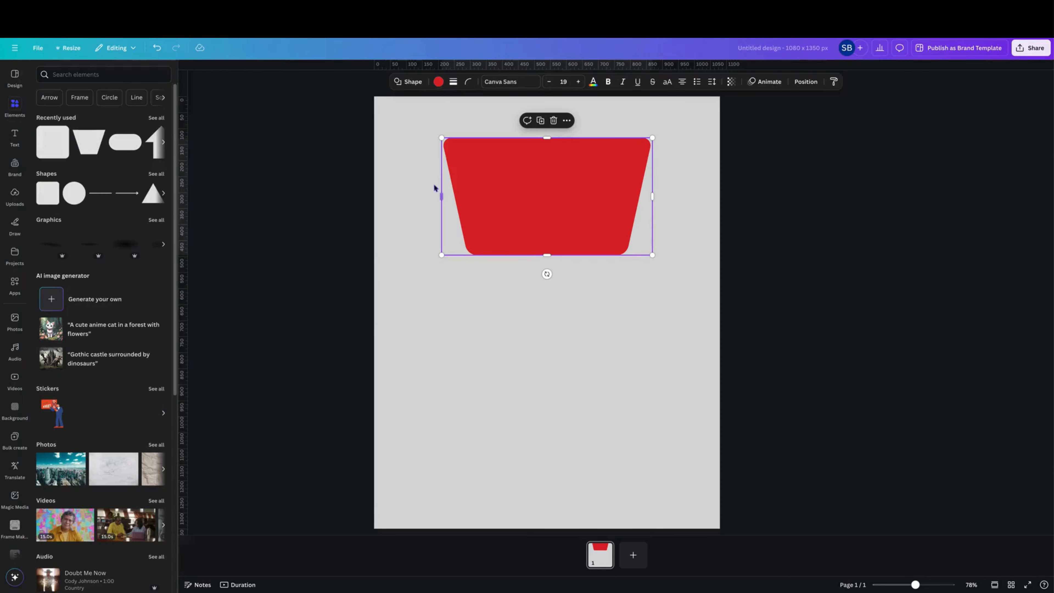
pyautogui.click(438, 81)
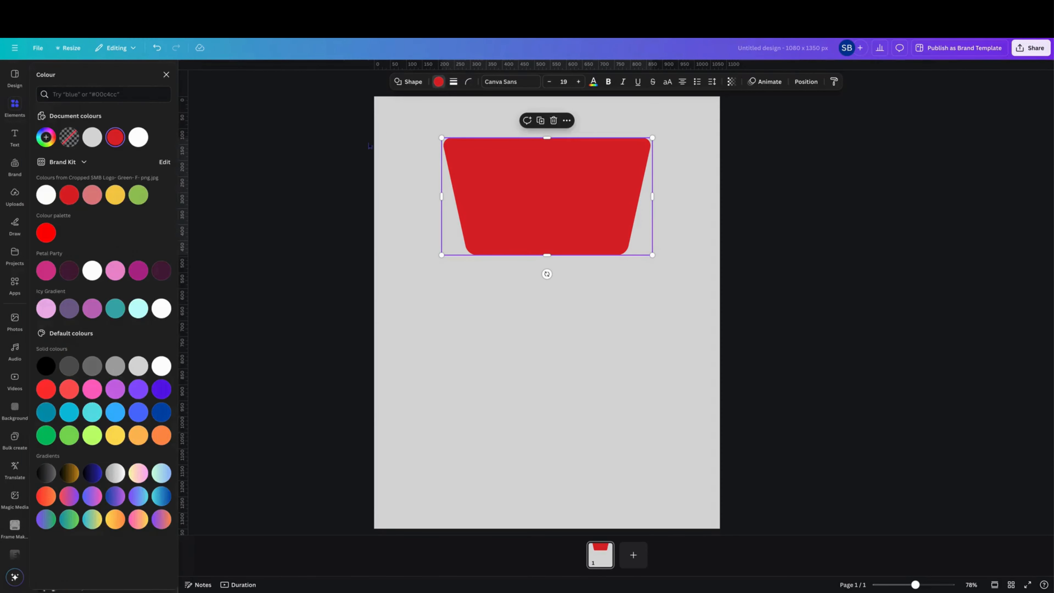
pyautogui.click(161, 367)
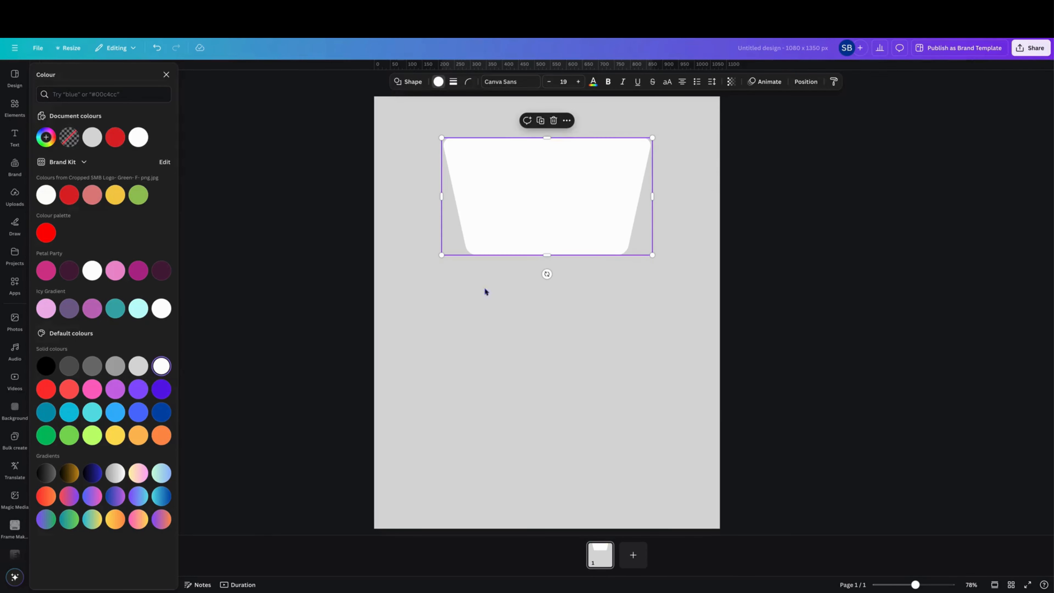
# Move the grey square onto the trapezoid, centred and aligned with its upper edge, and change it to a pill shape.
pyautogui.press('r')
pyautogui.moveTo(534, 285); pyautogui.dragTo(532, 165)
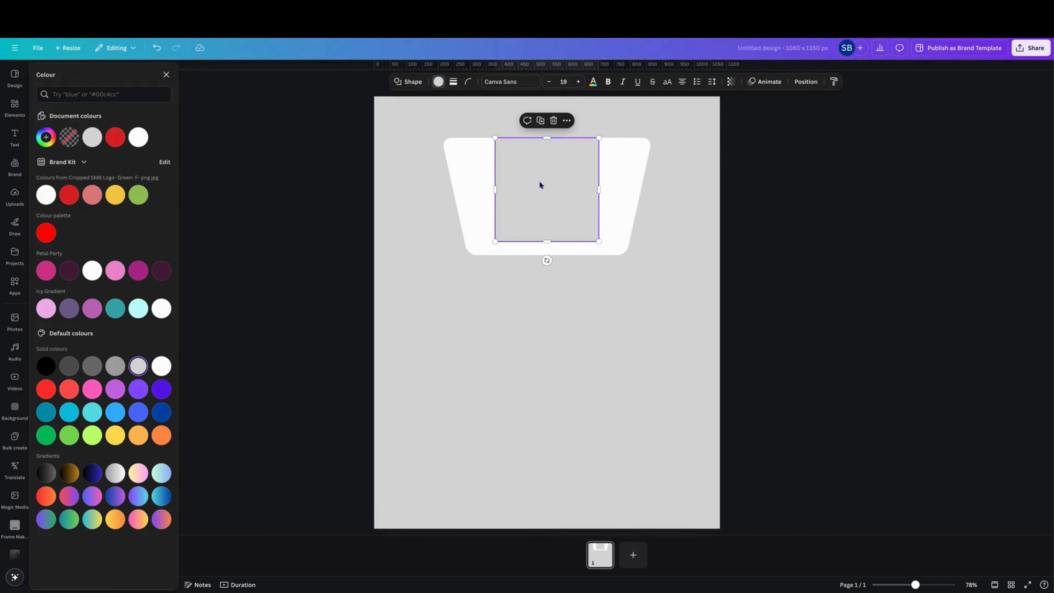
pyautogui.click(408, 82)
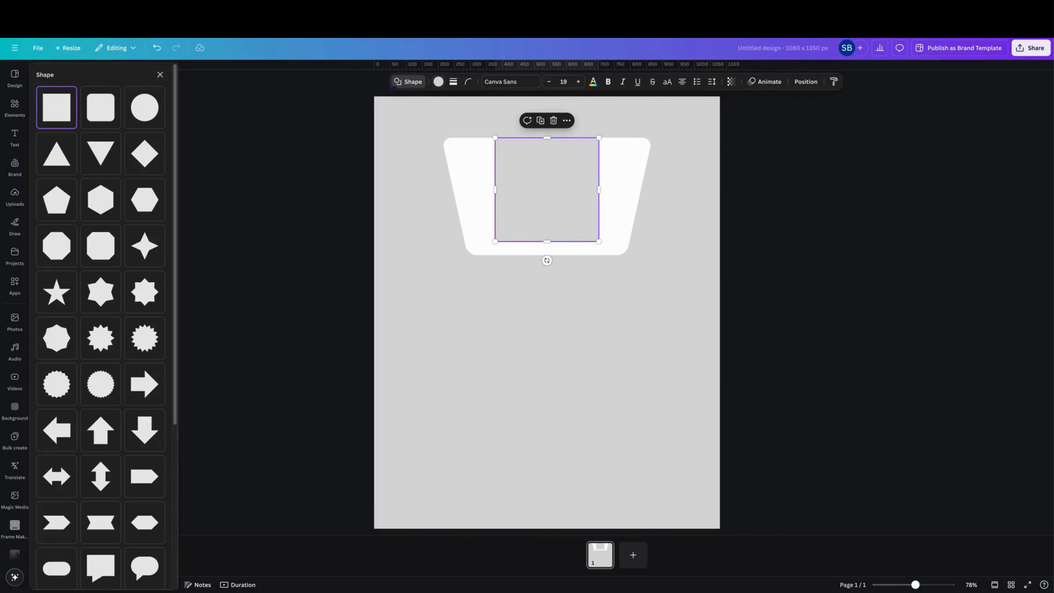
pyautogui.click(57, 569)
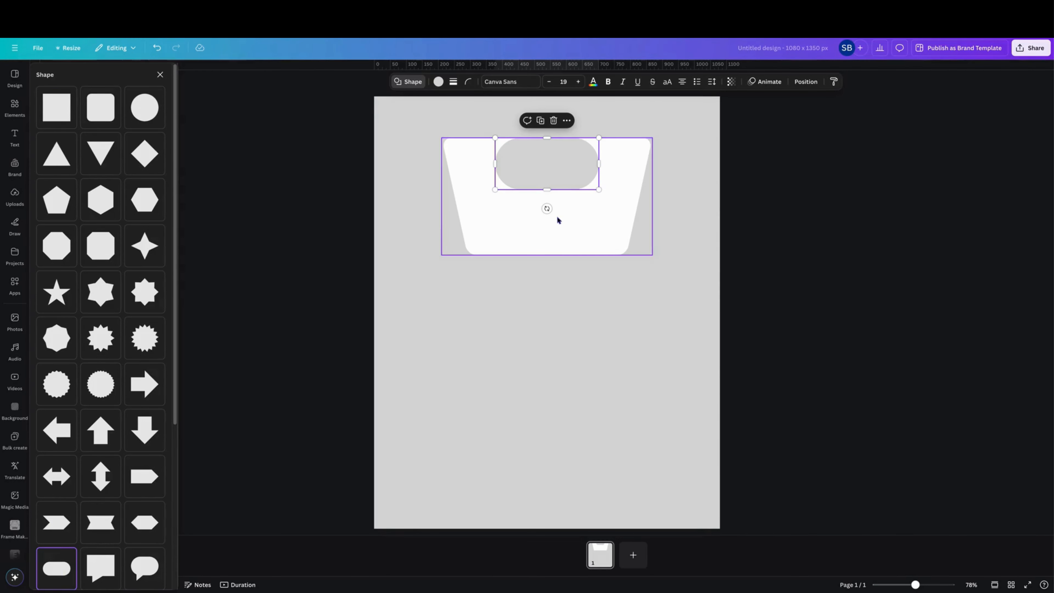
# Flatten the grey pill into a thin bar along the trapezoid's upper edge, stretched to its right corner.
pyautogui.moveTo(599, 189); pyautogui.dragTo(649, 157)
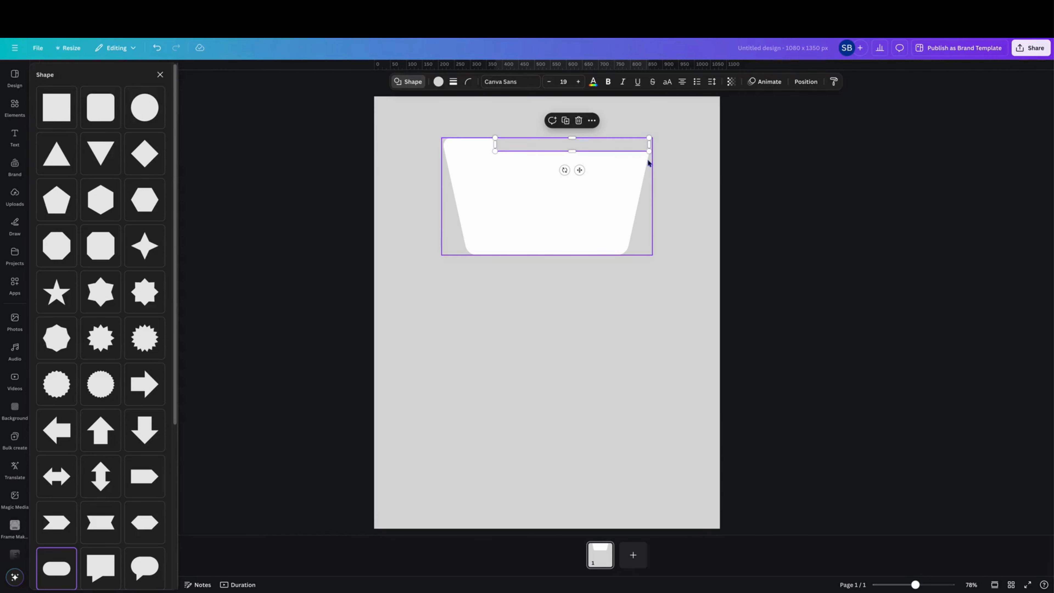
pyautogui.moveTo(921, 587); pyautogui.dragTo(925, 585)
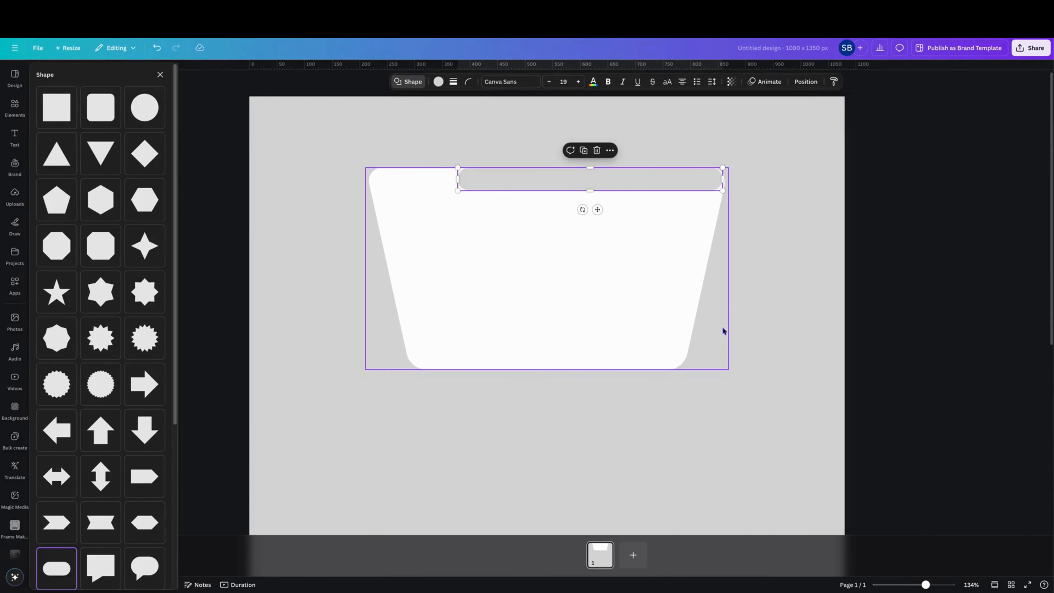
pyautogui.moveTo(724, 179); pyautogui.dragTo(724, 178)
# Try adjusting the corner rounding of the grey pill bar.
pyautogui.click(469, 82)
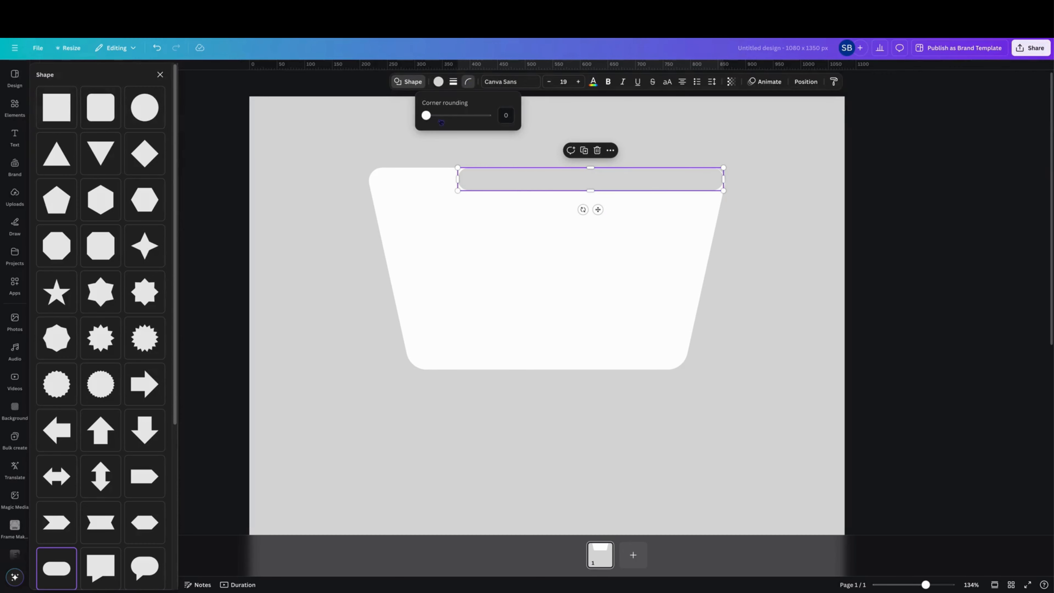
pyautogui.moveTo(429, 119); pyautogui.dragTo(444, 116)
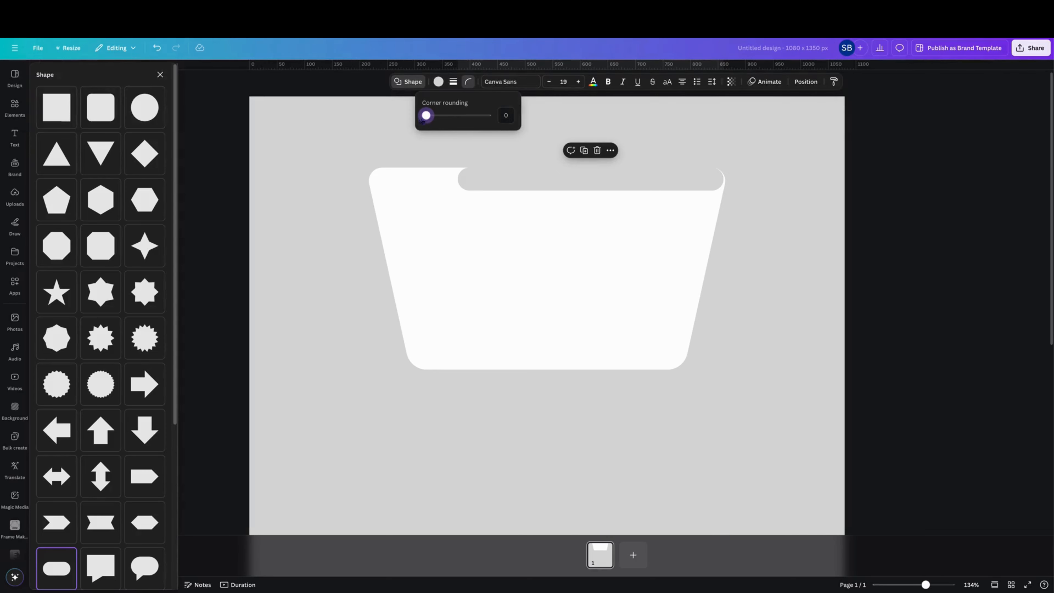
pyautogui.click(606, 266)
pyautogui.click(659, 183)
# Increase the white trapezoid's corner rounding slightly.
pyautogui.click(678, 240)
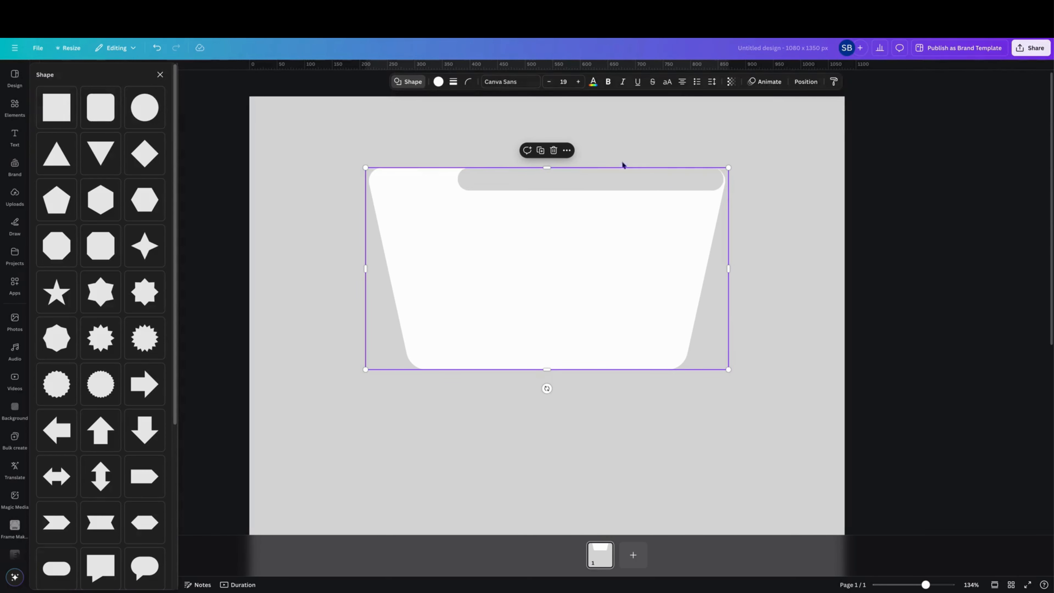
pyautogui.click(438, 82)
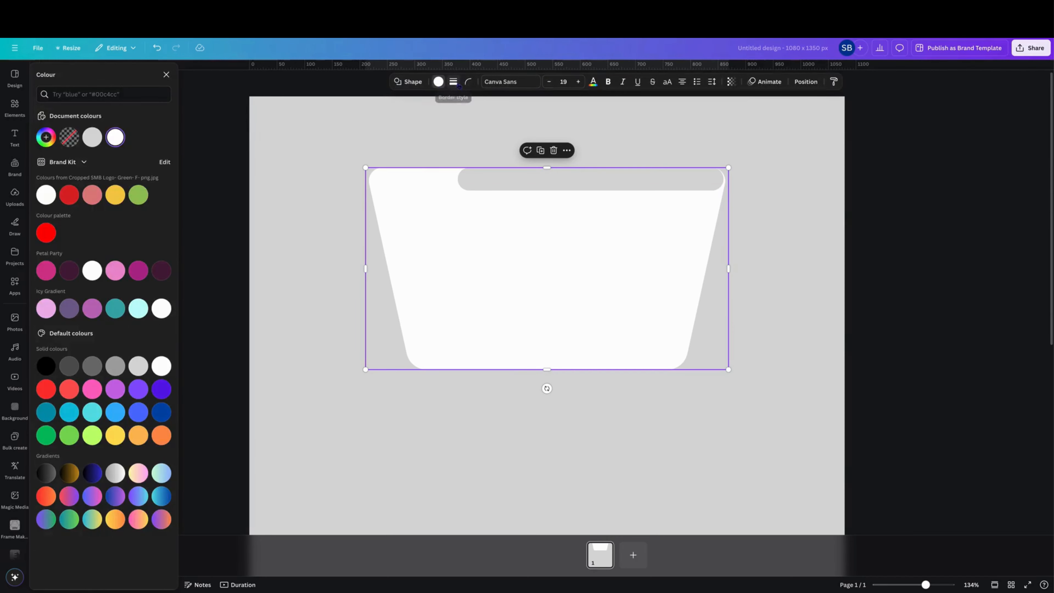
pyautogui.click(468, 82)
pyautogui.moveTo(445, 116); pyautogui.dragTo(447, 117)
# Extend the grey pill slightly past the trapezoid's upper-right corner and set the trapezoid's corner rounding to 34.
pyautogui.click(721, 184)
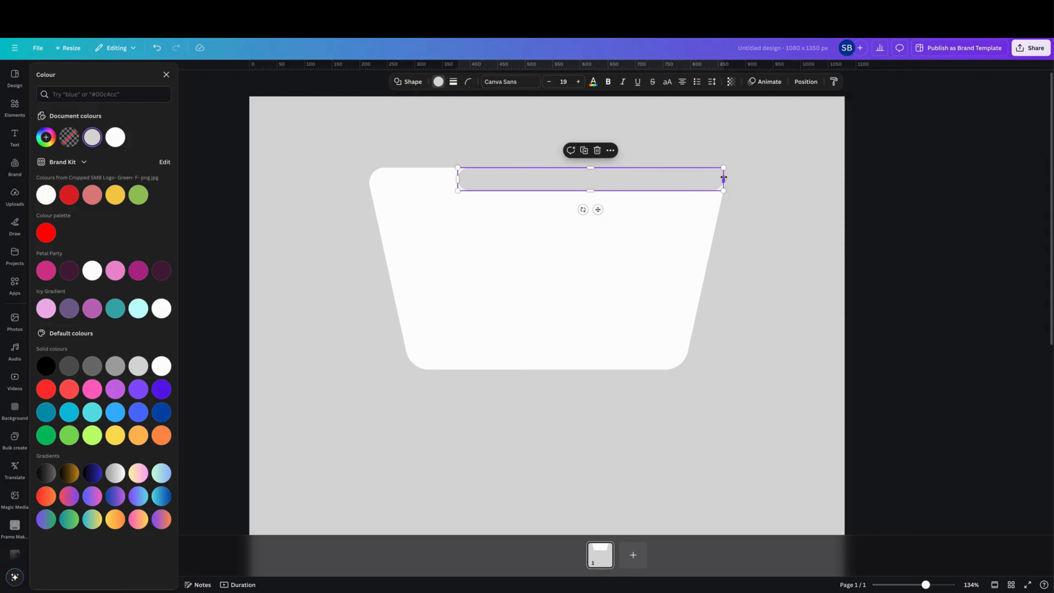
pyautogui.moveTo(723, 178); pyautogui.dragTo(725, 179)
pyautogui.click(710, 213)
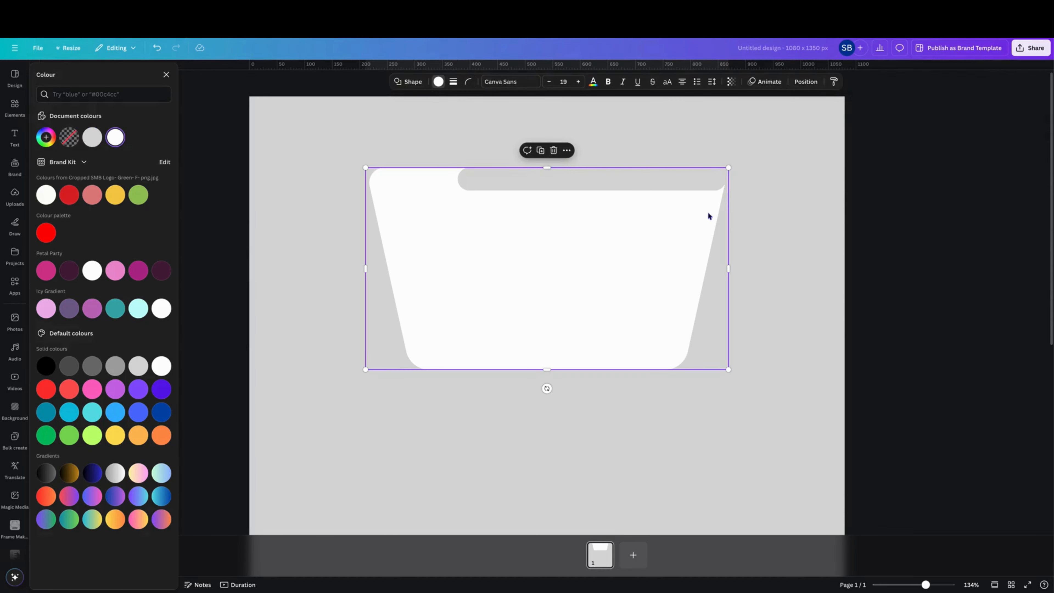
pyautogui.click(469, 82)
pyautogui.moveTo(453, 118)
pyautogui.mouseDown()
pyautogui.moveTo(461, 117)
pyautogui.moveTo(432, 119)
pyautogui.moveTo(447, 119)
pyautogui.mouseUp()
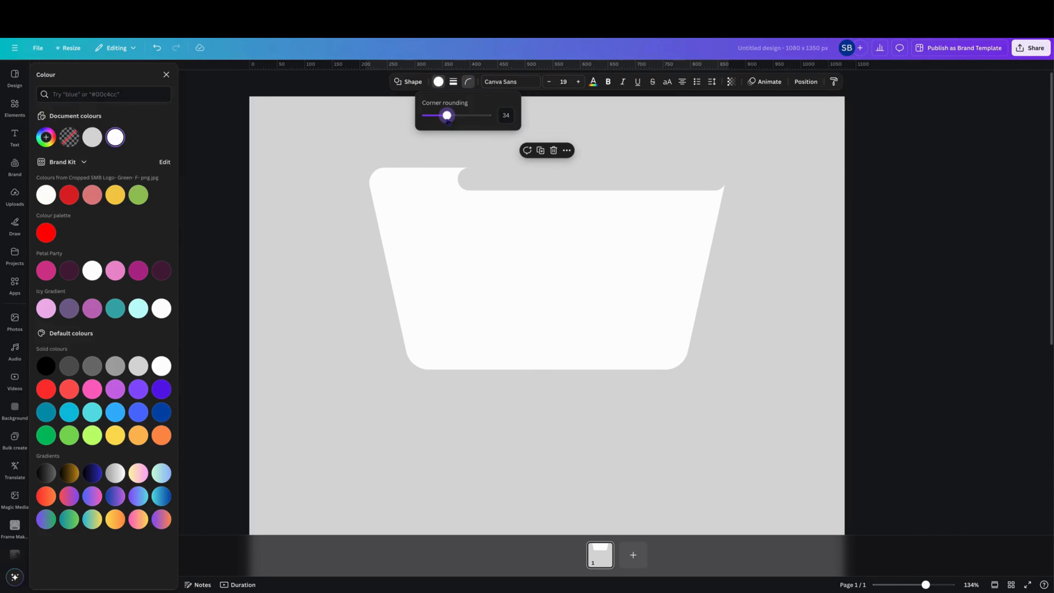
# Extend the grey pill leftward to the trapezoid's left corner so it masks the whole upper edge.
pyautogui.click(489, 186)
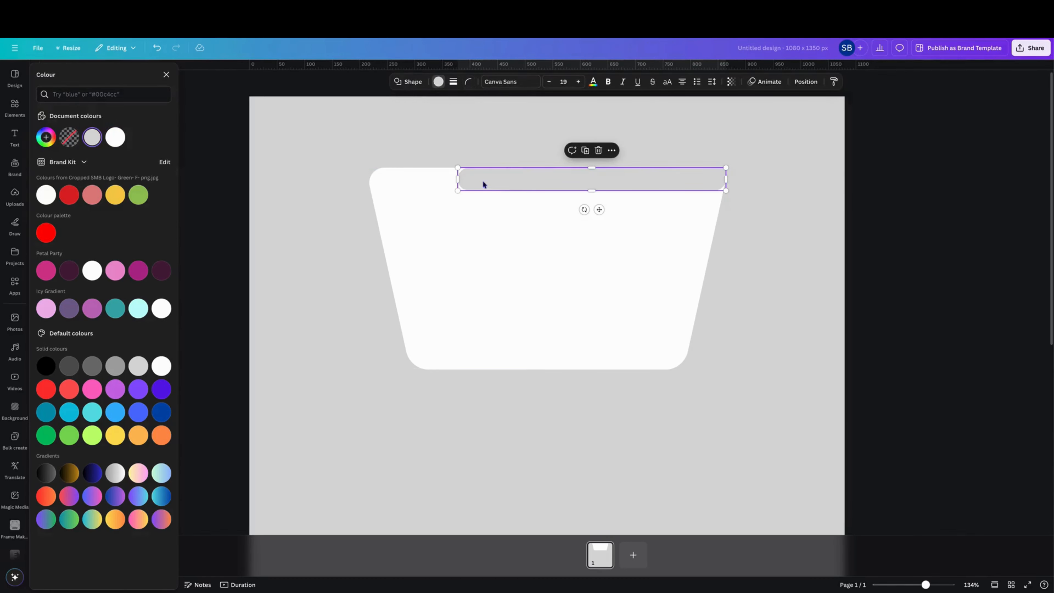
pyautogui.moveTo(444, 180); pyautogui.dragTo(371, 193)
pyautogui.click(343, 210)
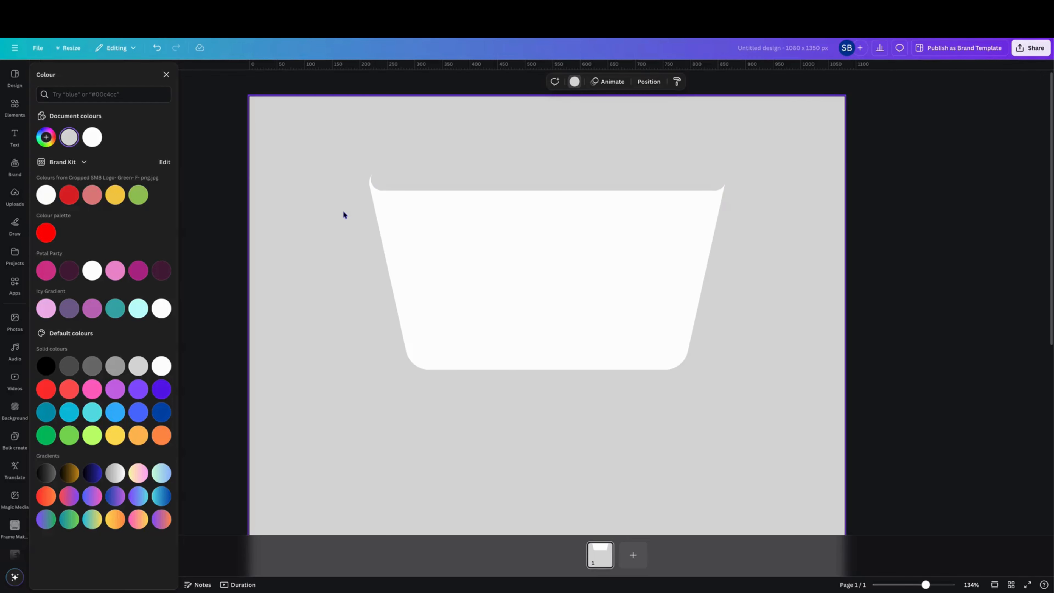
# Narrow the white trapezoid slightly from its left side so its upper-left tip matches the right one.
pyautogui.click(393, 229)
pyautogui.moveTo(364, 266); pyautogui.dragTo(366, 267)
pyautogui.click(327, 260)
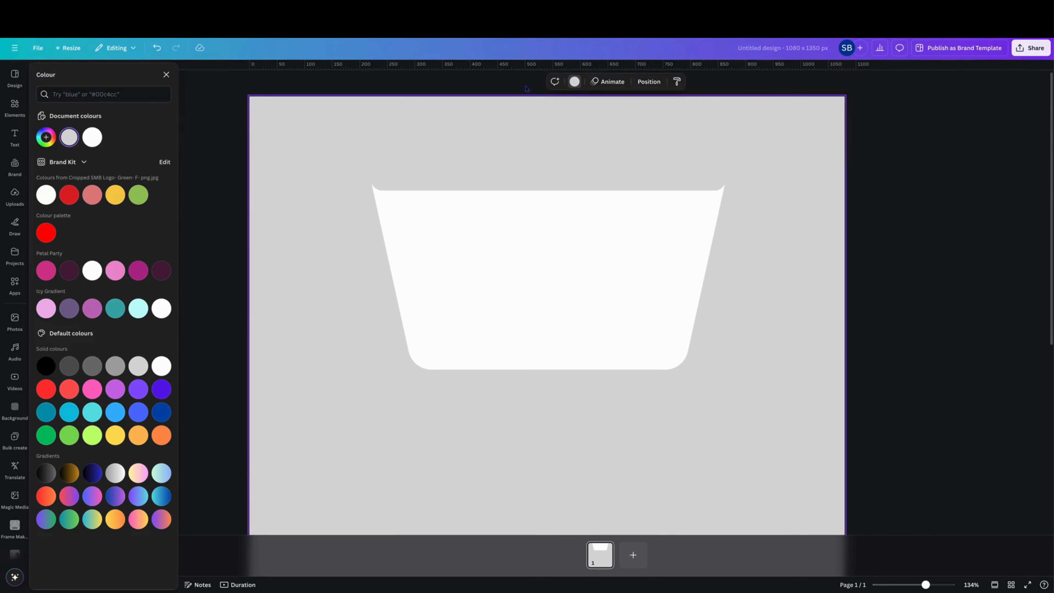
# Change the page background colour to dark blue.
pyautogui.click(447, 170)
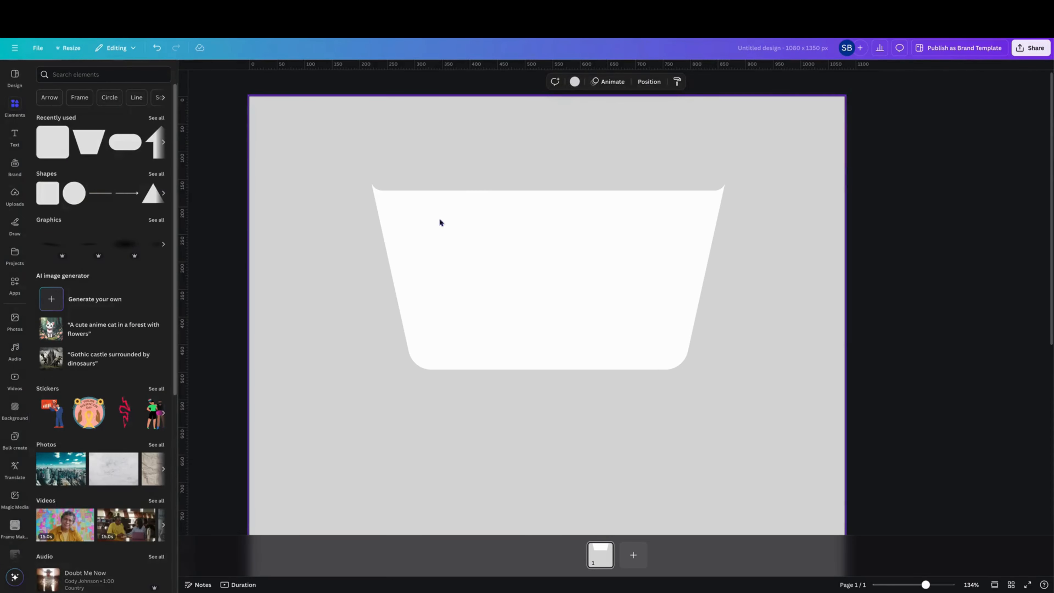
pyautogui.click(576, 85)
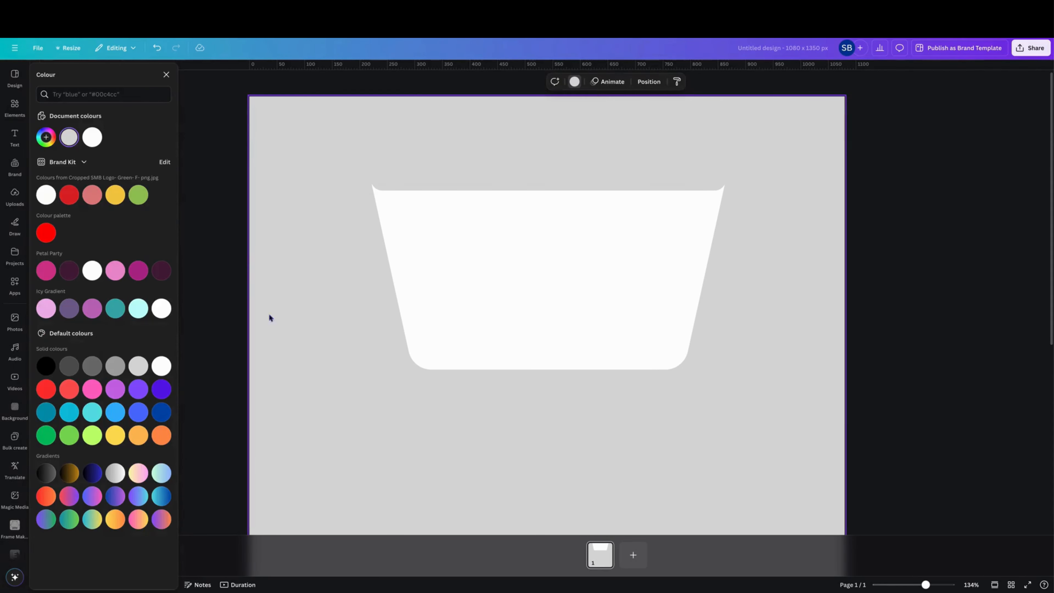
pyautogui.click(161, 412)
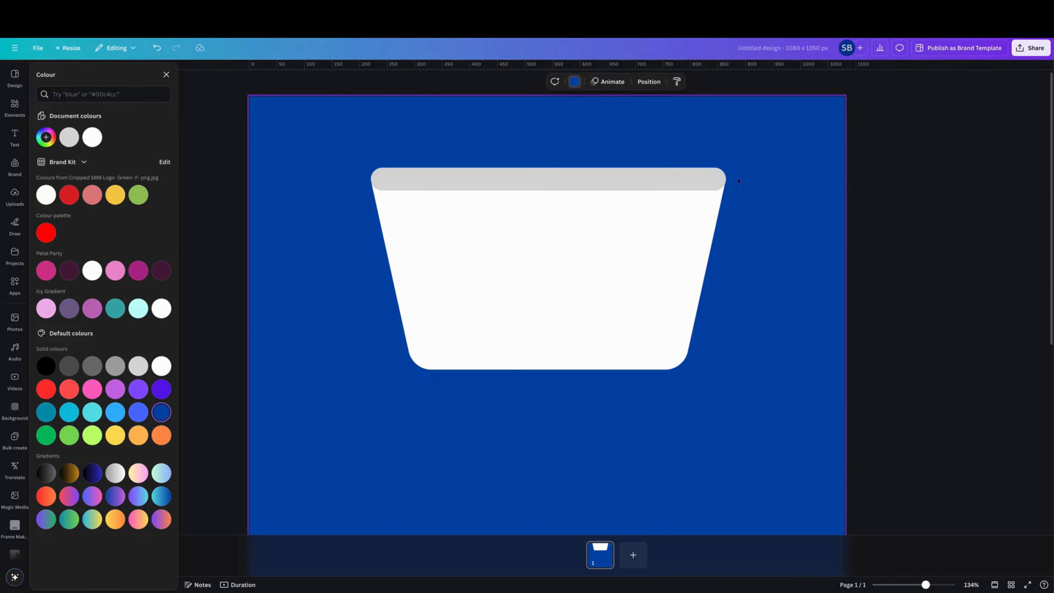
# Widen the white trapezoid slightly on its right side to a width of about 657 so it meets the grey pill's end.
pyautogui.click(676, 230)
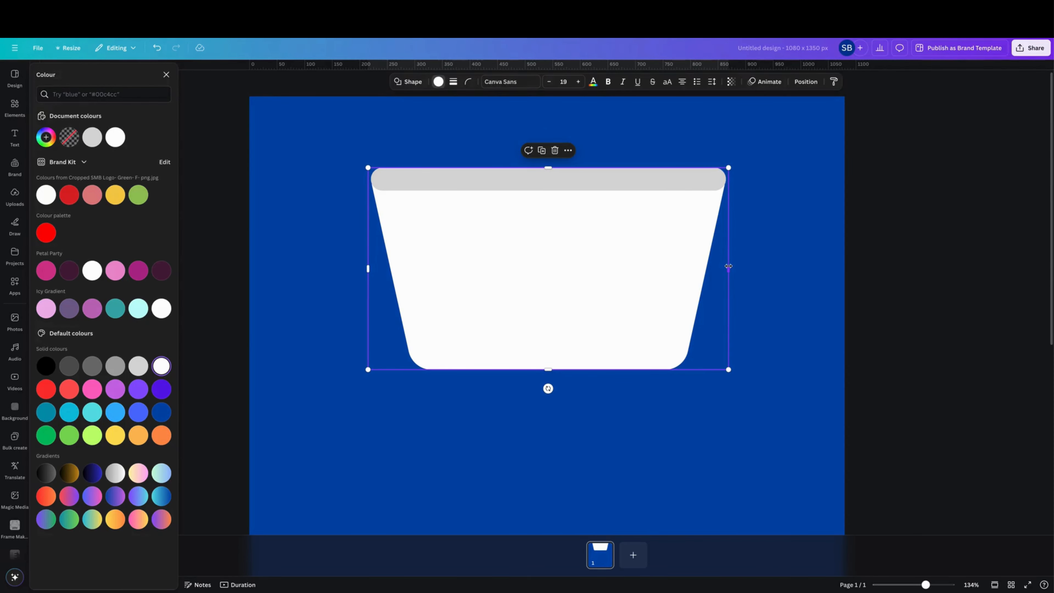
pyautogui.moveTo(729, 266); pyautogui.dragTo(730, 266)
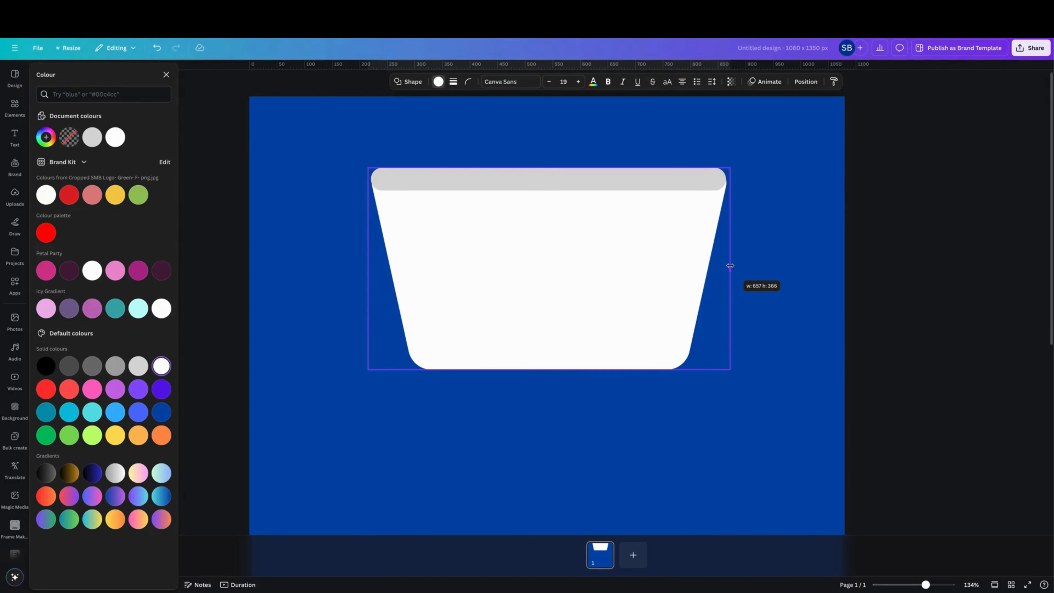
pyautogui.moveTo(730, 266); pyautogui.dragTo(730, 266)
pyautogui.click(265, 174)
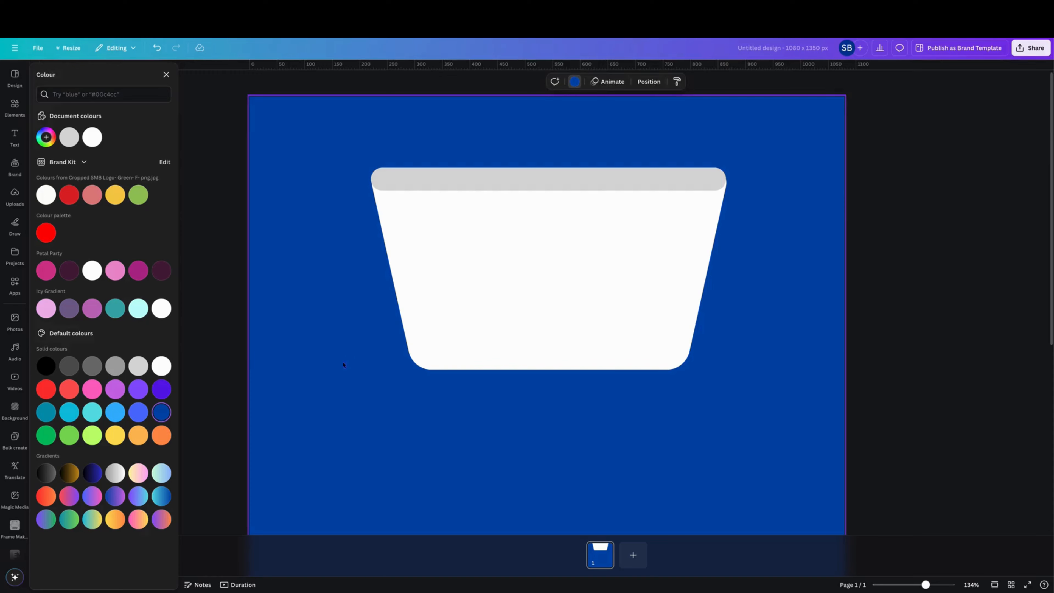
# Add a circle, shrink it to a small dot inside the grey pill's left end, and colour it red.
pyautogui.click(18, 109)
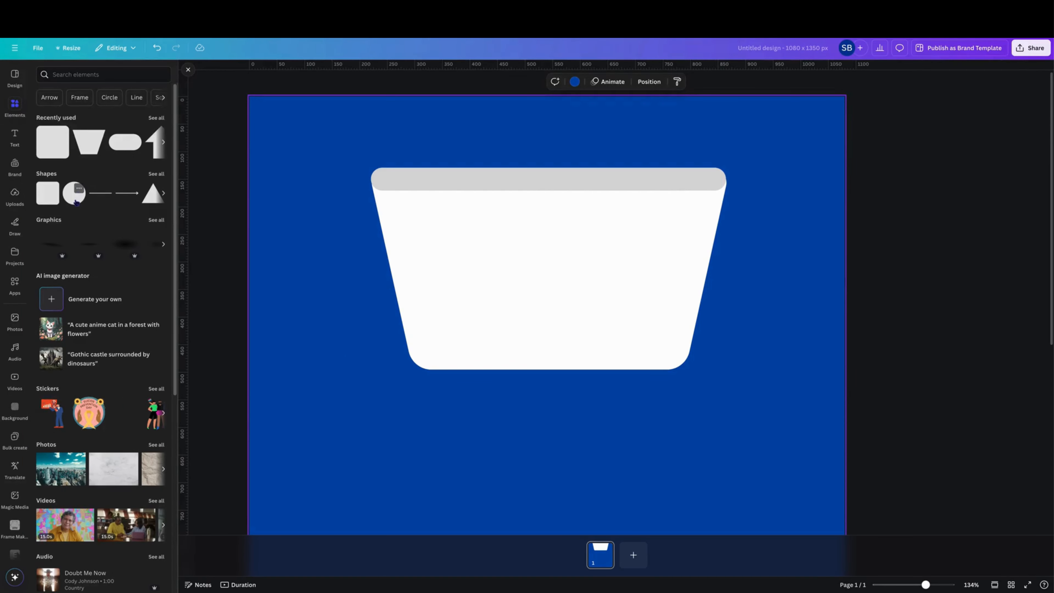
pyautogui.click(77, 195)
pyautogui.scroll(-1, 616, 428)
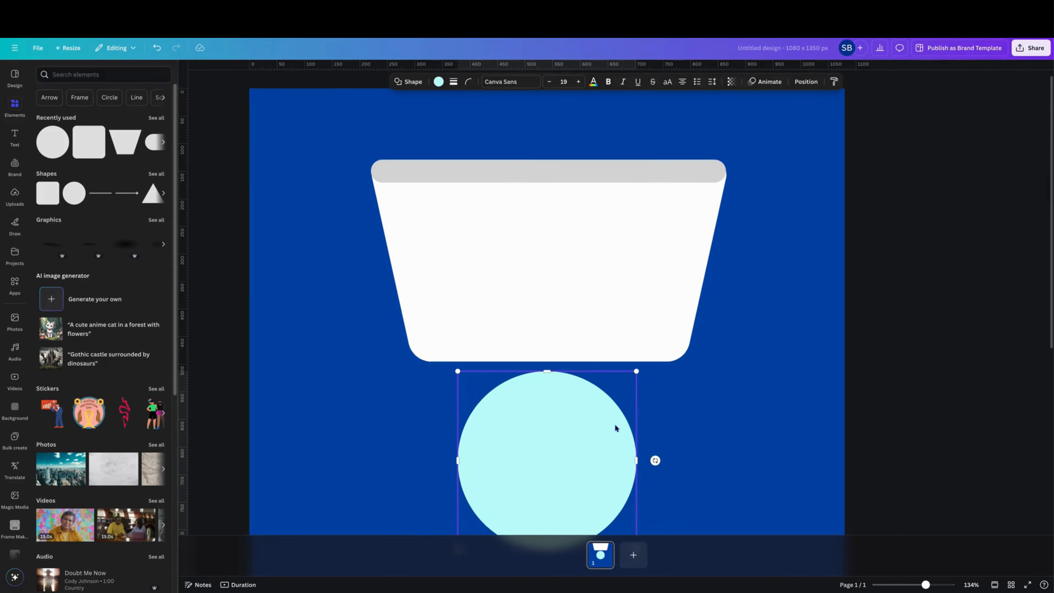
pyautogui.moveTo(637, 370); pyautogui.dragTo(391, 195)
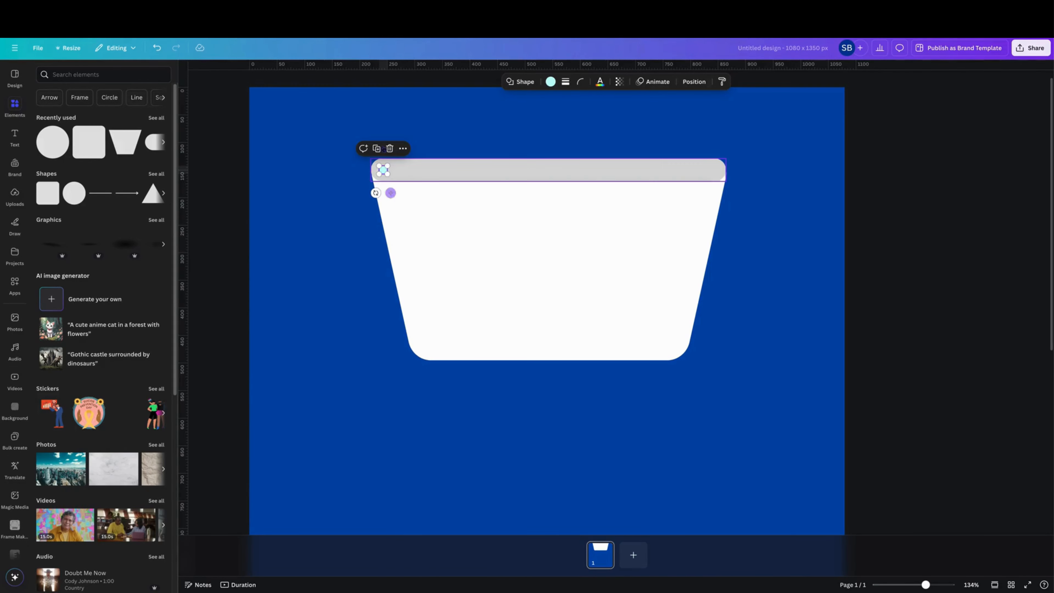
pyautogui.click(551, 81)
pyautogui.click(73, 219)
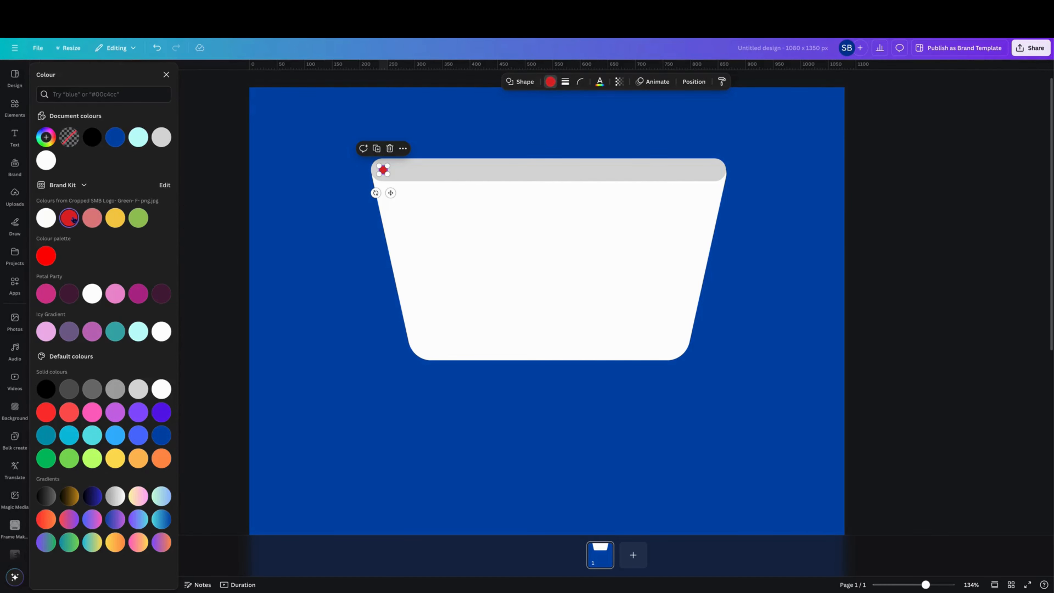
# Duplicate the red dot twice along the grey bar, colouring the second dot yellow and the third green.
pyautogui.click(378, 148)
pyautogui.moveTo(400, 201); pyautogui.dragTo(406, 193)
pyautogui.click(113, 217)
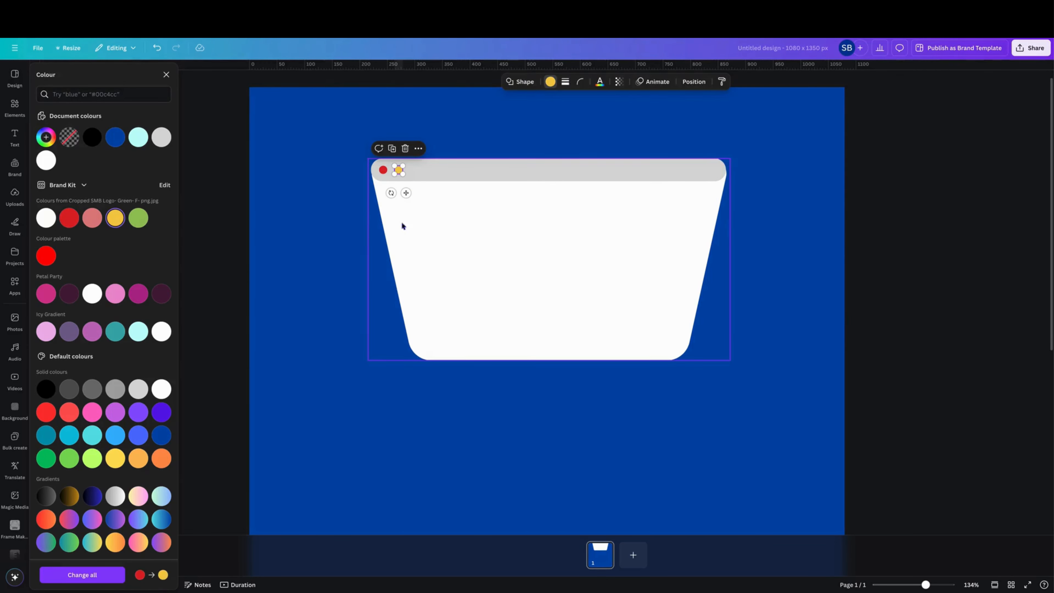
pyautogui.click(392, 149)
pyautogui.moveTo(421, 203); pyautogui.dragTo(421, 193)
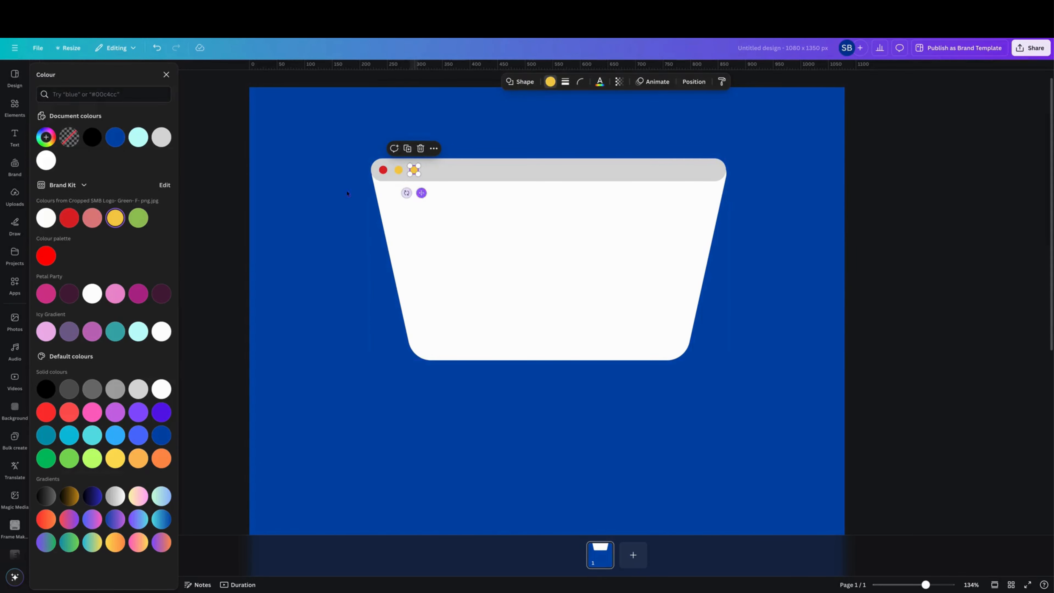
pyautogui.click(139, 218)
# Add a heading text box and set its font to Helvetica.
pyautogui.click(459, 278)
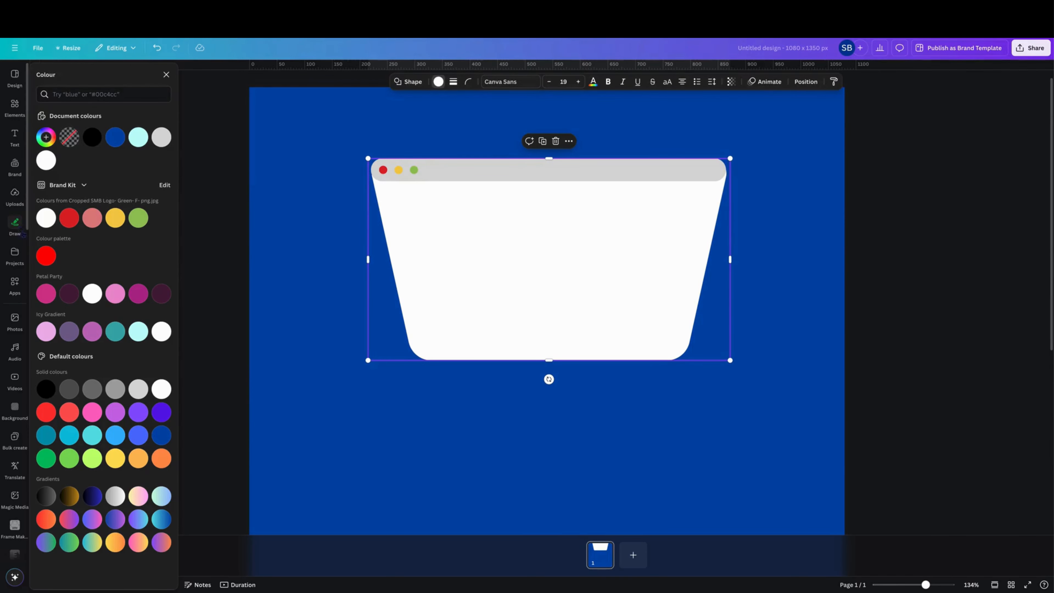
pyautogui.click(15, 135)
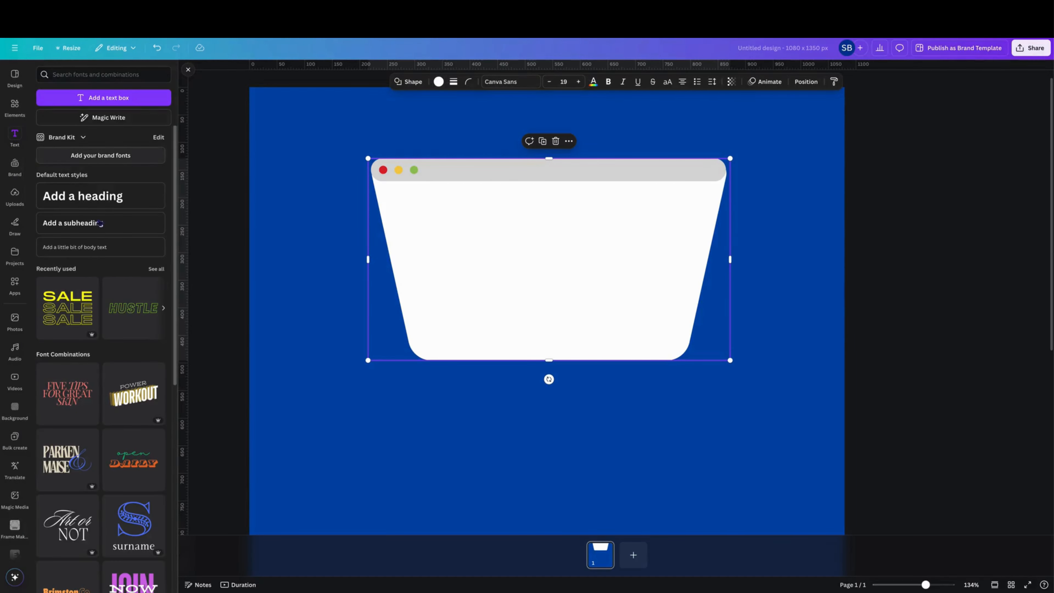
pyautogui.click(108, 197)
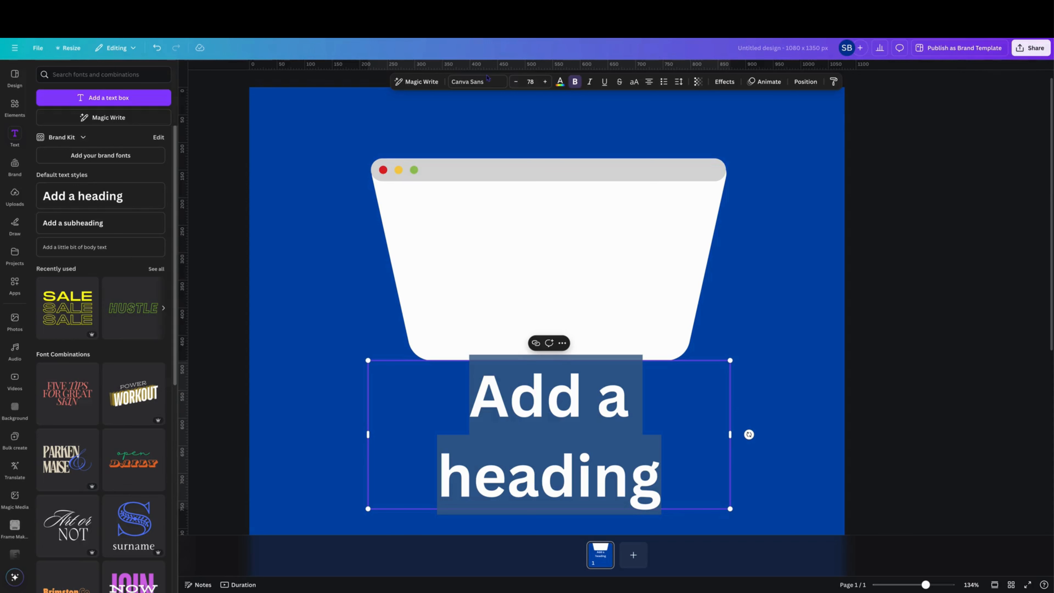
pyautogui.click(486, 82)
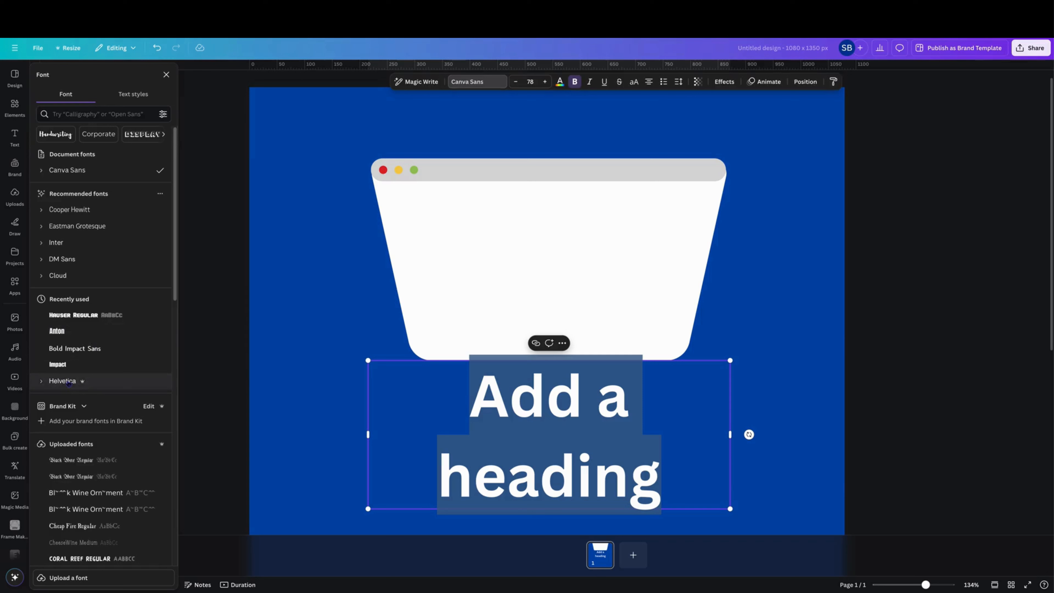
pyautogui.click(69, 383)
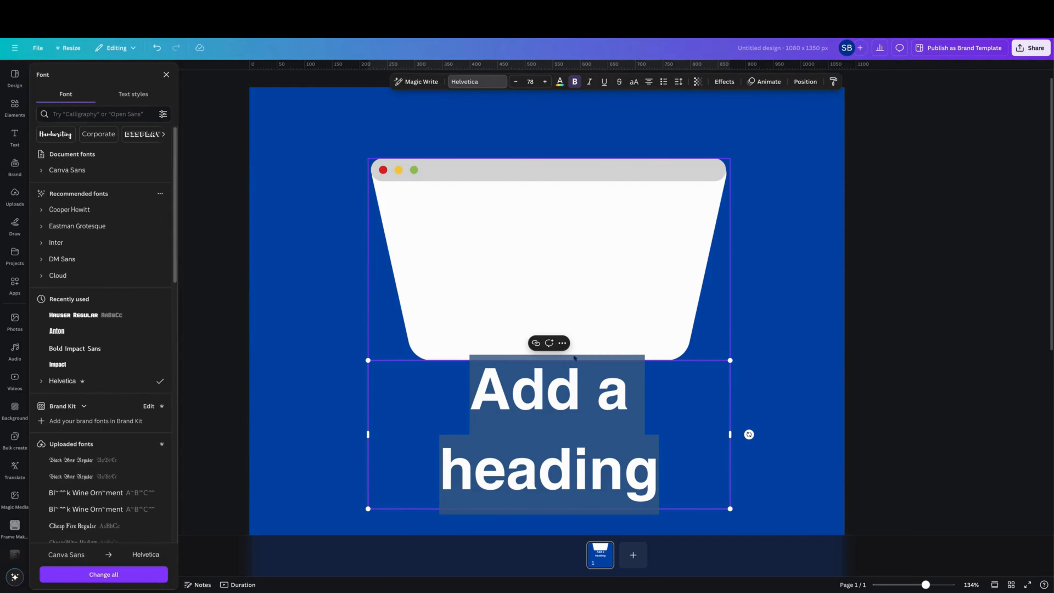
pyautogui.press('Escape')
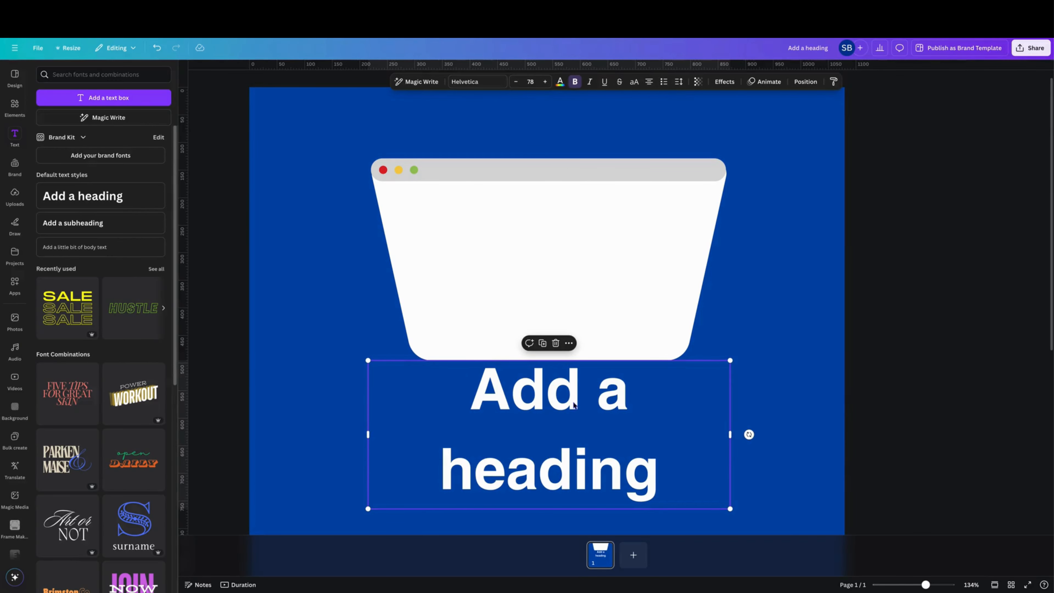
# Replace the heading's placeholder text with "Enjoys days at the beach".
pyautogui.doubleClick(575, 405)
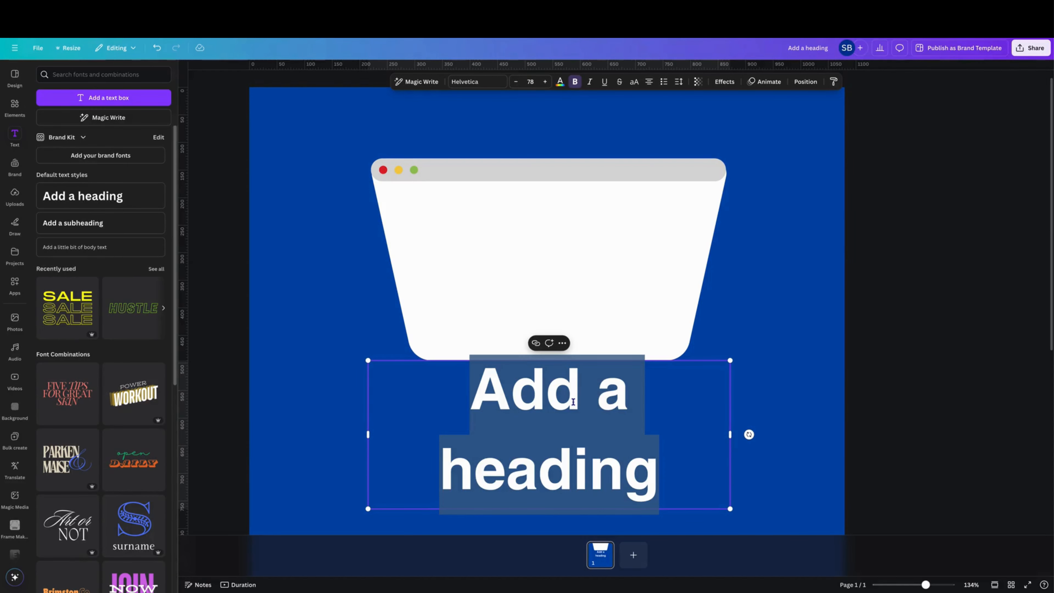
pyautogui.write('Enjoys d')
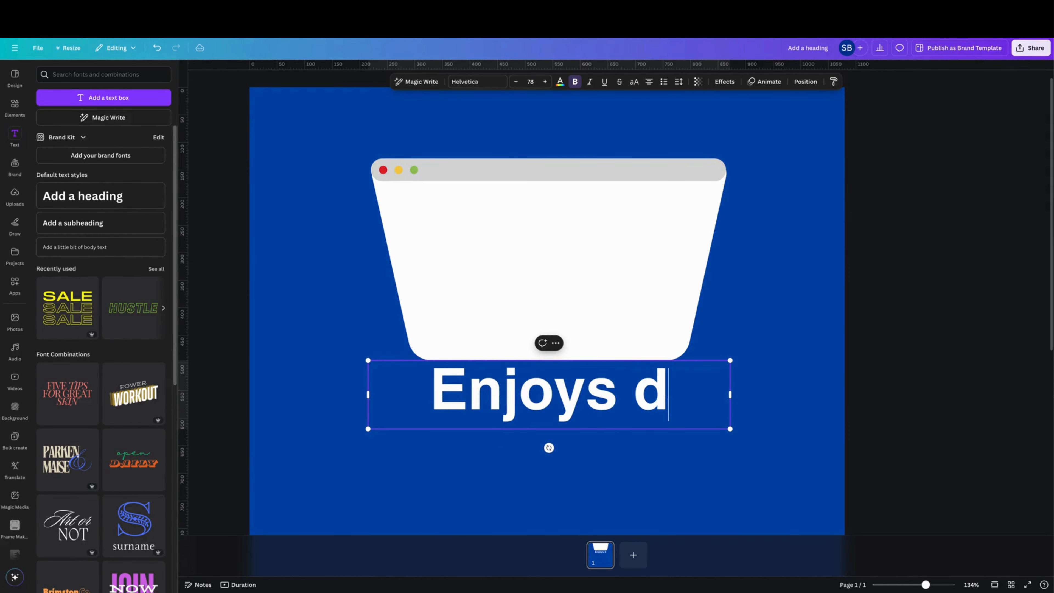
pyautogui.write('ays ')
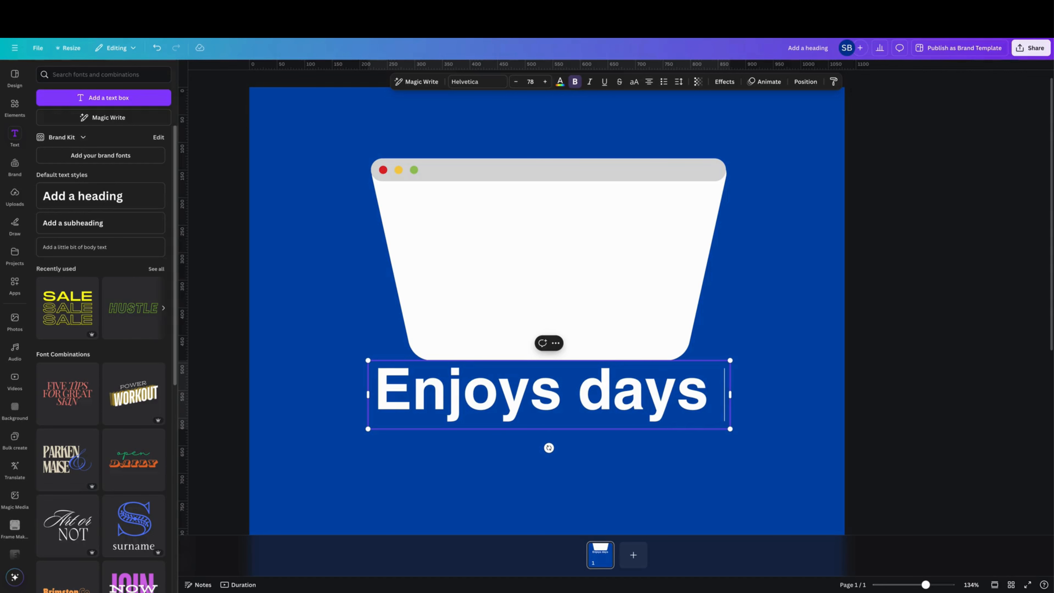
pyautogui.write('at the b')
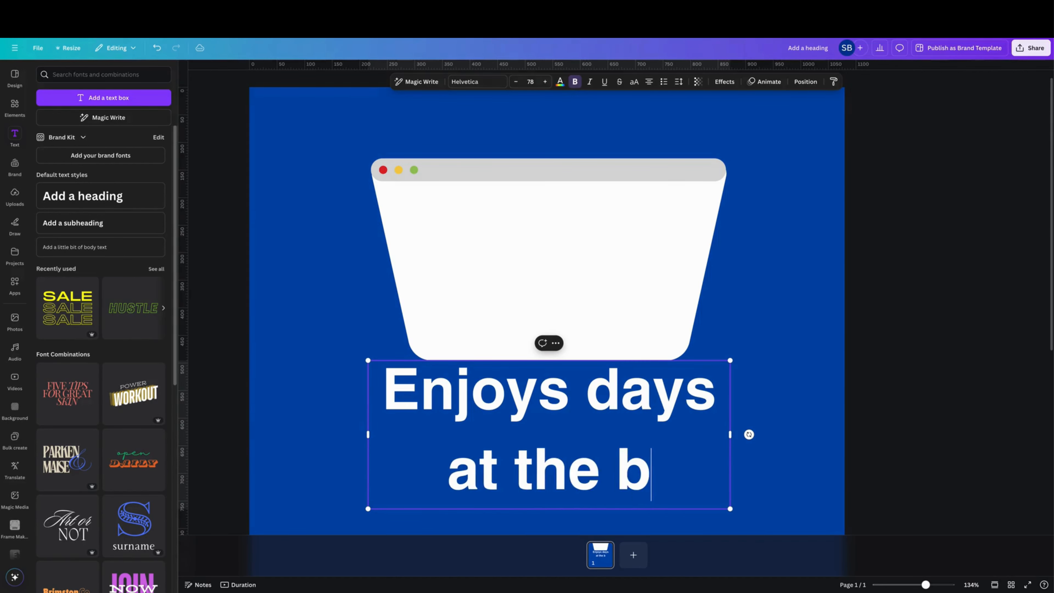
pyautogui.write('each')
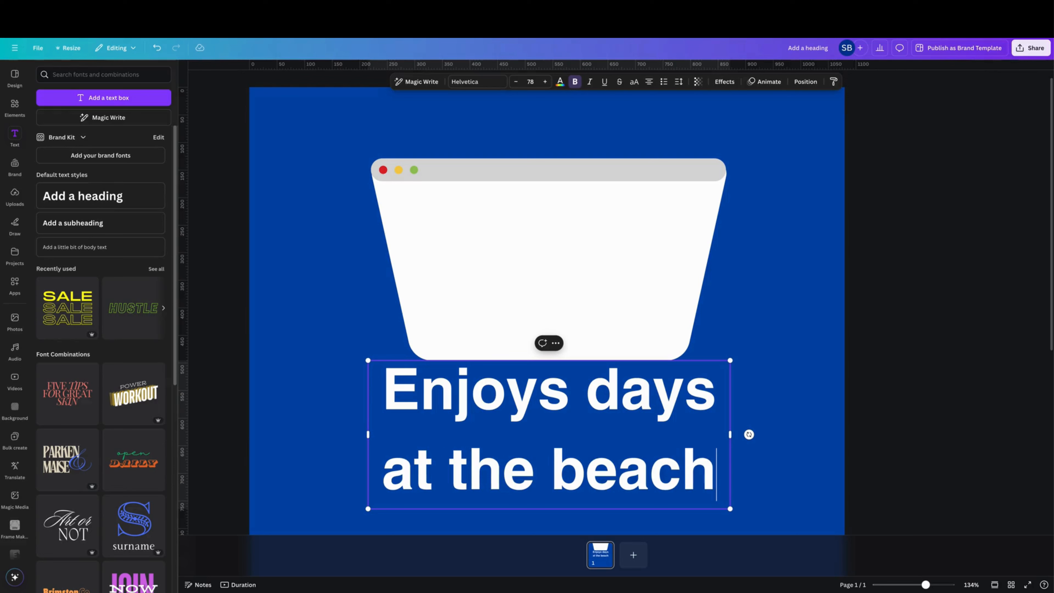
# Set the heading's font size to 20 and narrow its text box to fit the single line.
pyautogui.click(529, 80)
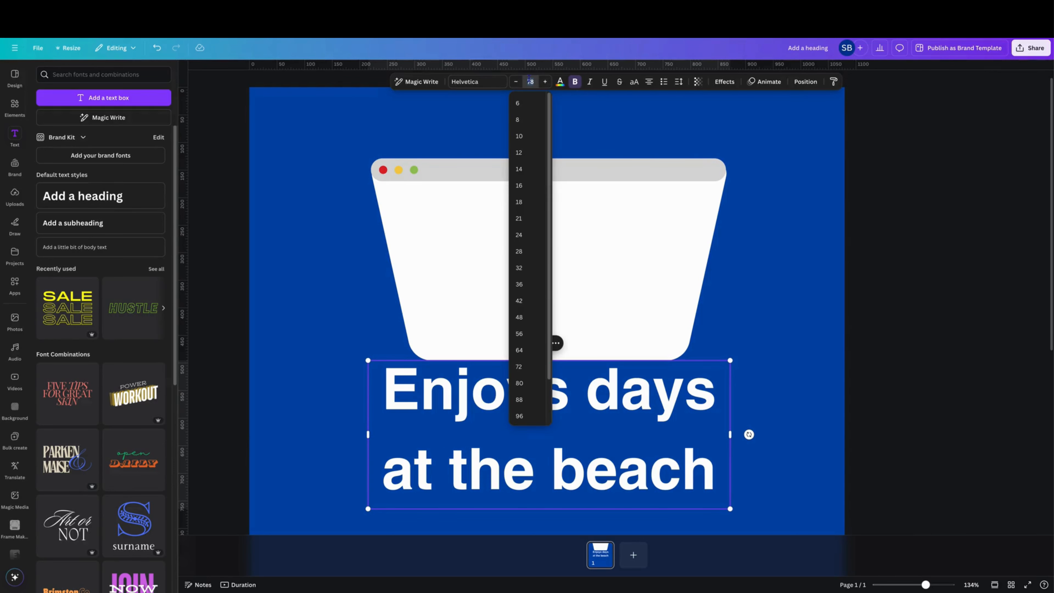
pyautogui.click(530, 79)
pyautogui.click(529, 80)
pyautogui.write('20')
pyautogui.press('Return')
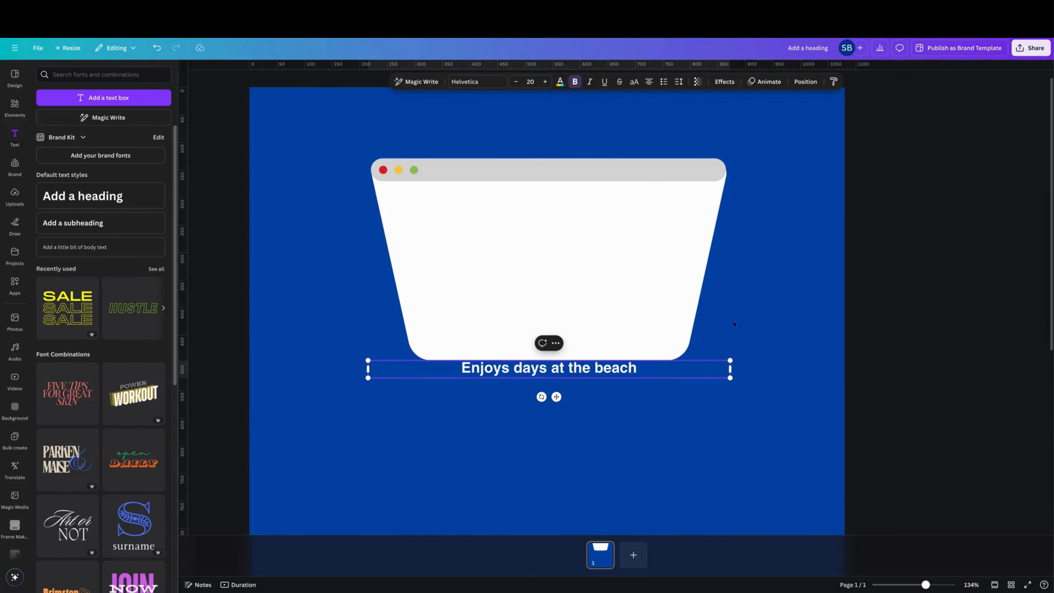
pyautogui.moveTo(730, 368); pyautogui.dragTo(548, 382)
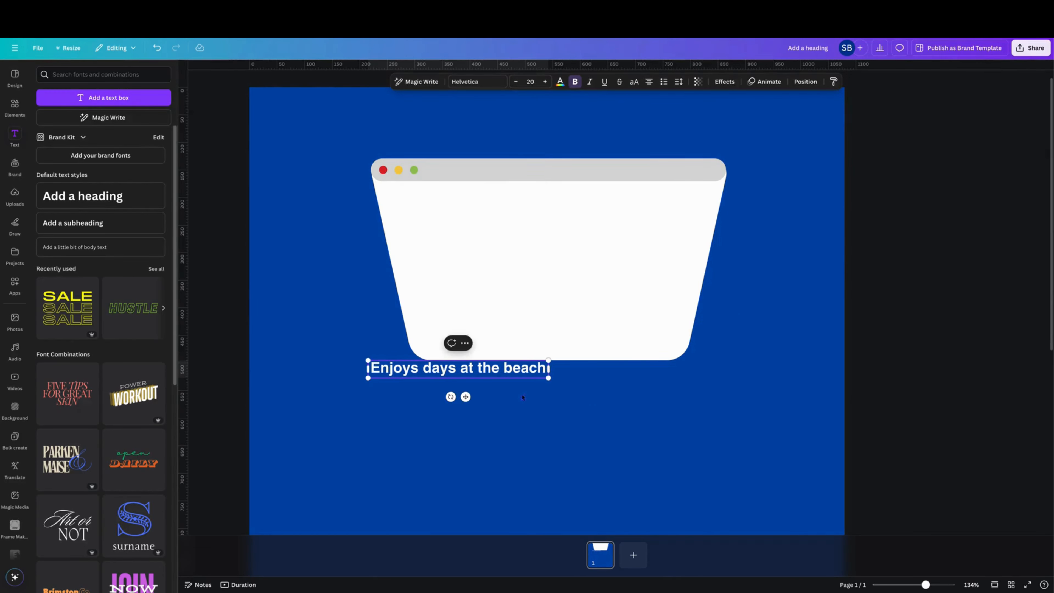
# Move the heading to the middle of the grey bar and change all white text to black.
pyautogui.moveTo(464, 395); pyautogui.dragTo(554, 197)
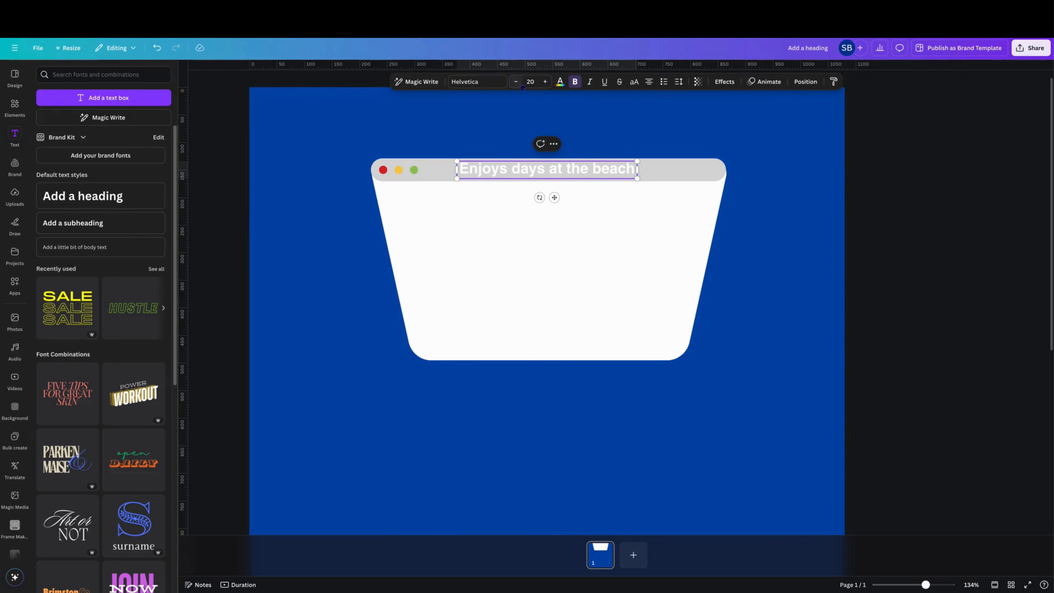
pyautogui.click(559, 81)
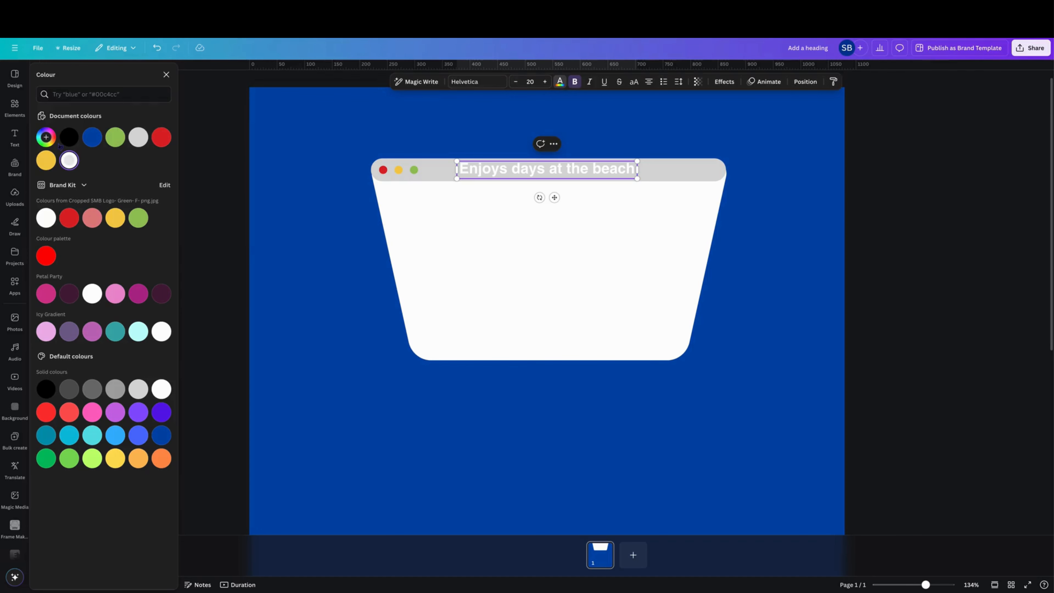
pyautogui.click(47, 389)
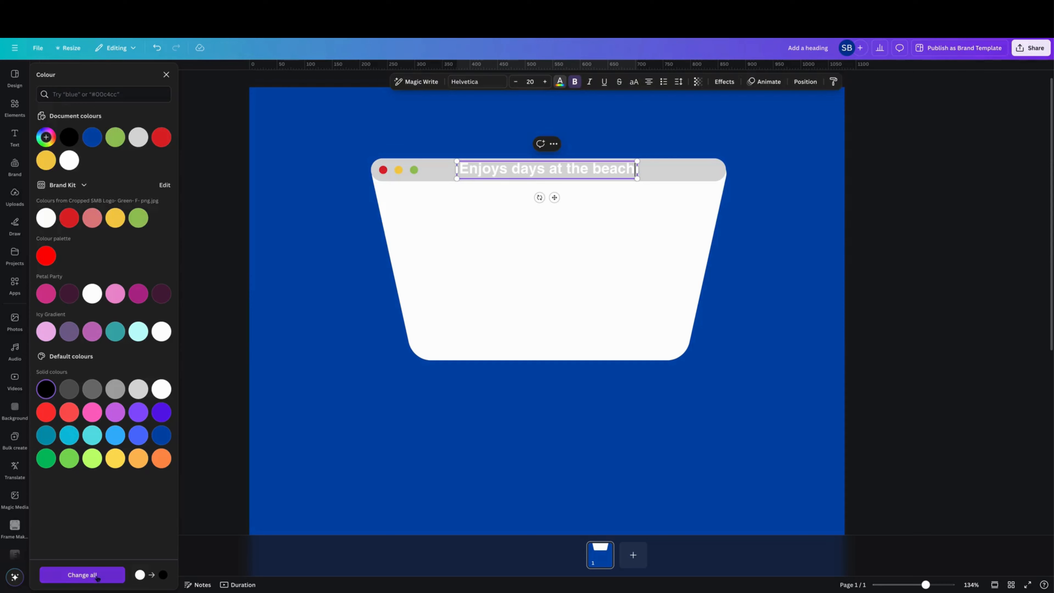
pyautogui.click(83, 575)
pyautogui.click(755, 126)
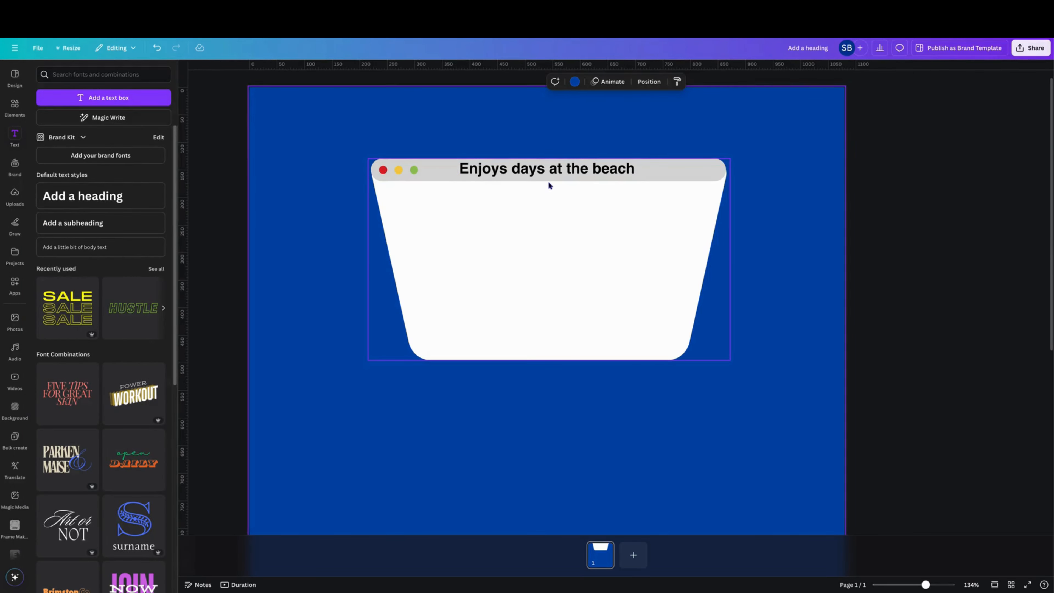
# Duplicate the whole trapezoid window with its bar, dots and title three times, stacking the copies evenly down the page.
pyautogui.moveTo(322, 125); pyautogui.dragTo(741, 396)
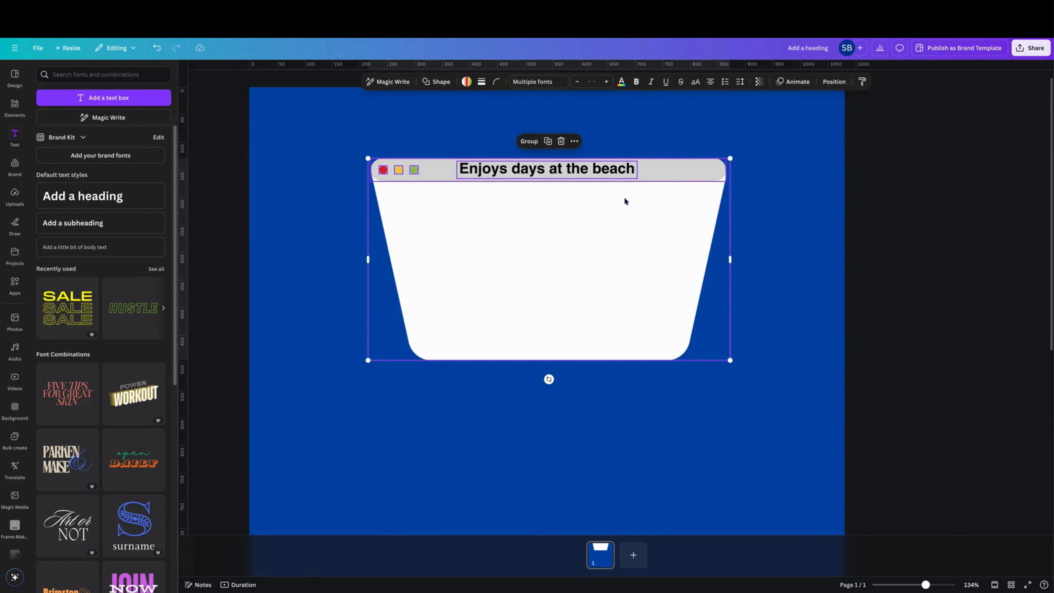
pyautogui.hotkey('ctrl', 'alt', '0')
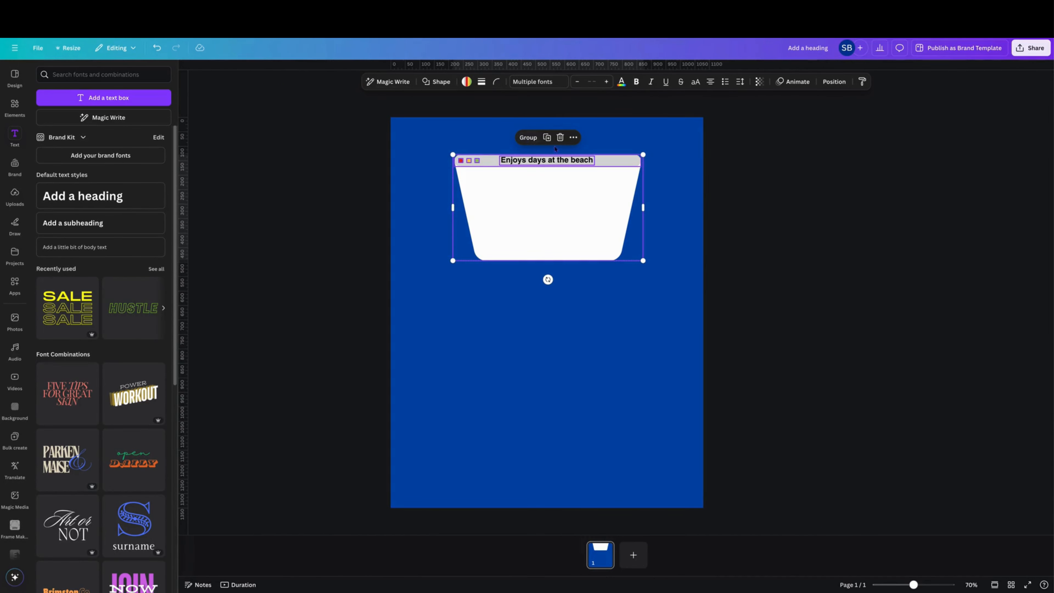
pyautogui.click(547, 137)
pyautogui.moveTo(542, 187); pyautogui.dragTo(533, 264)
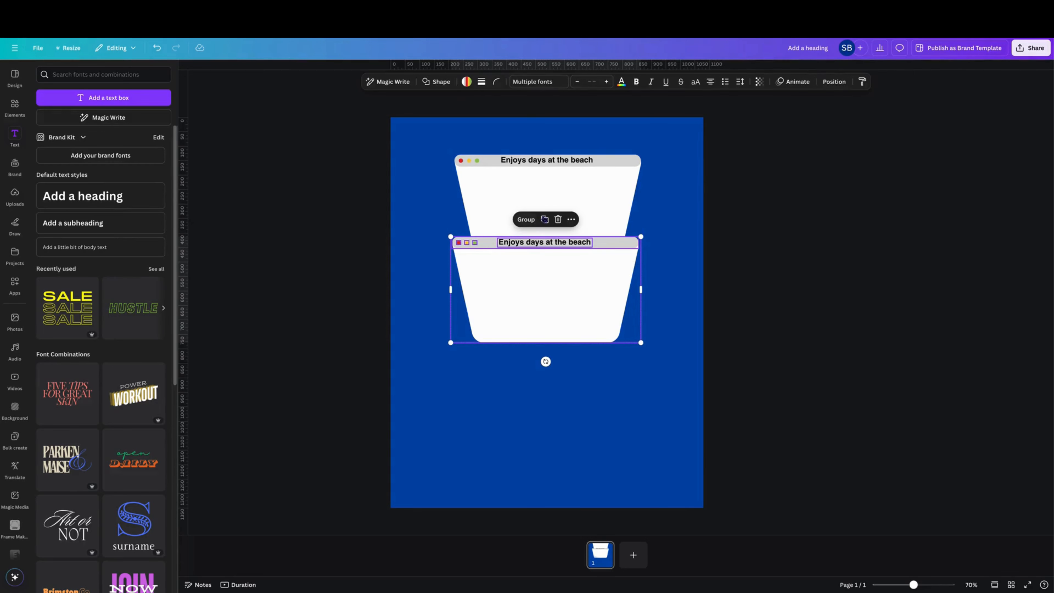
pyautogui.click(544, 219)
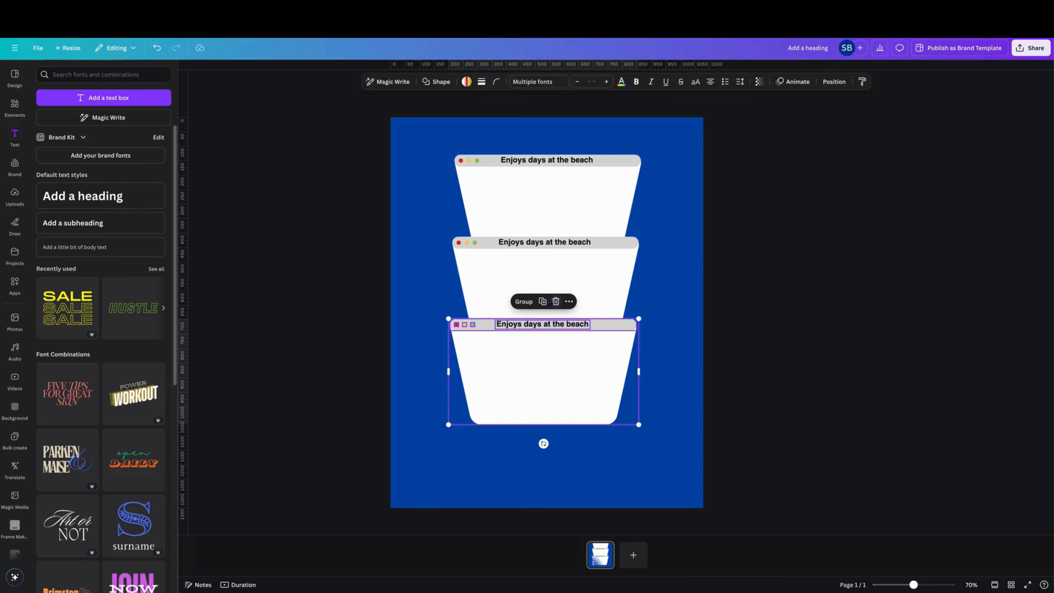
pyautogui.click(542, 301)
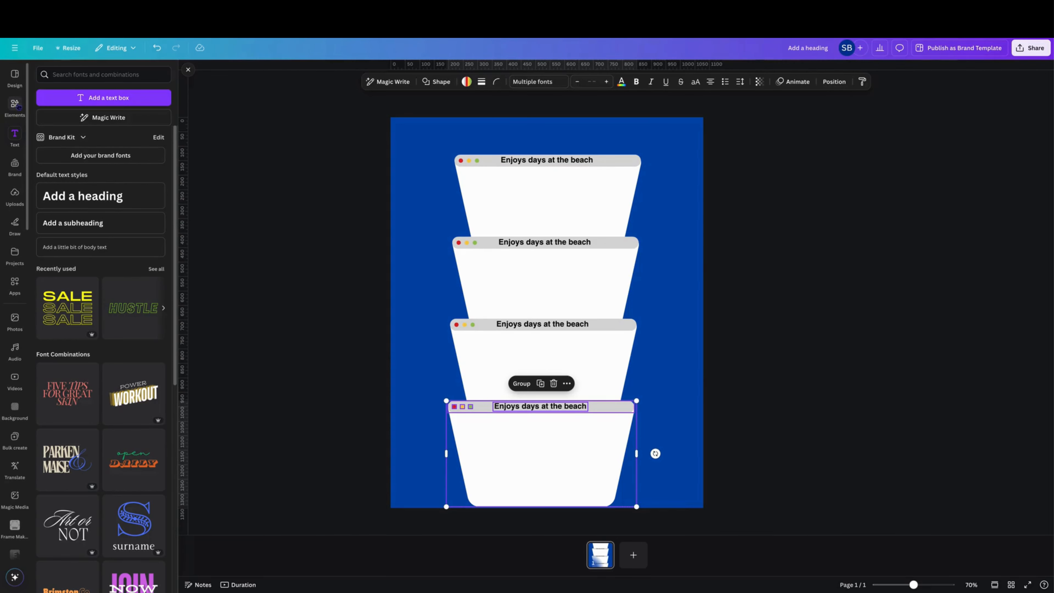
# Search the elements library for "female, side view, portrait, happy, hopping".
pyautogui.click(15, 107)
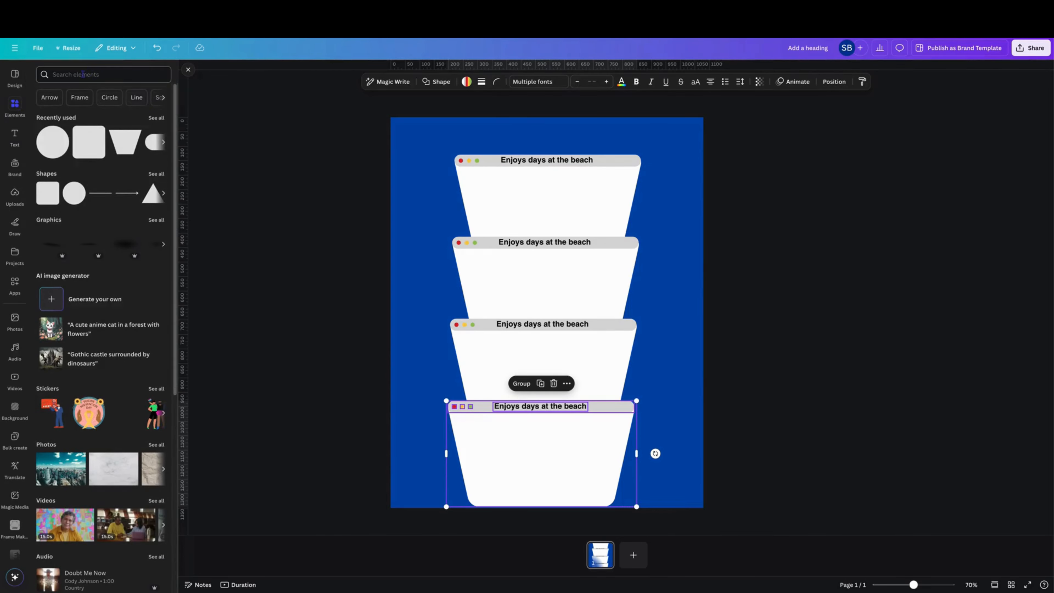
pyautogui.click(83, 74)
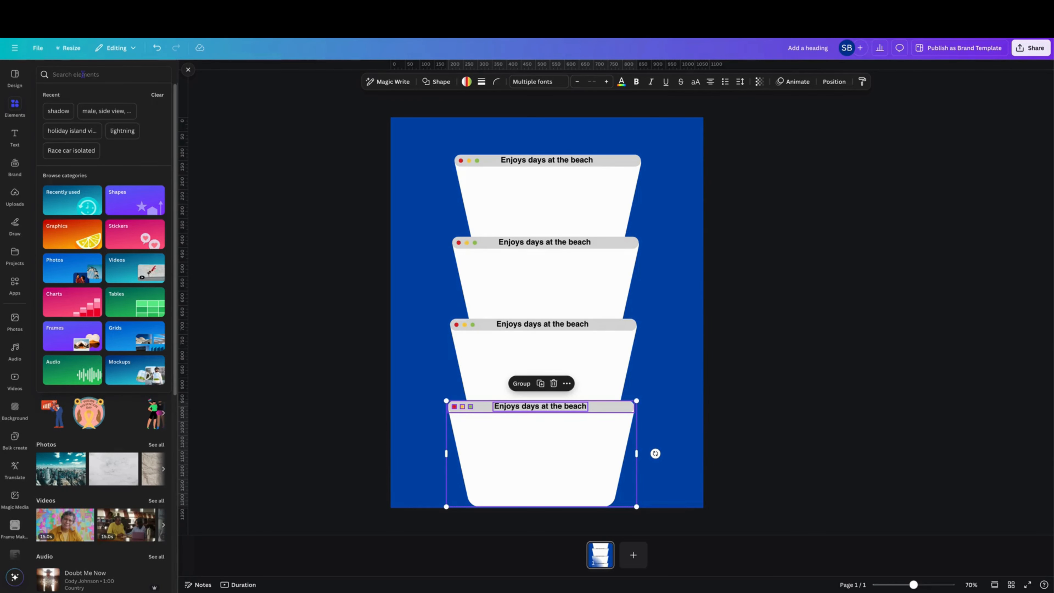
pyautogui.write('female,')
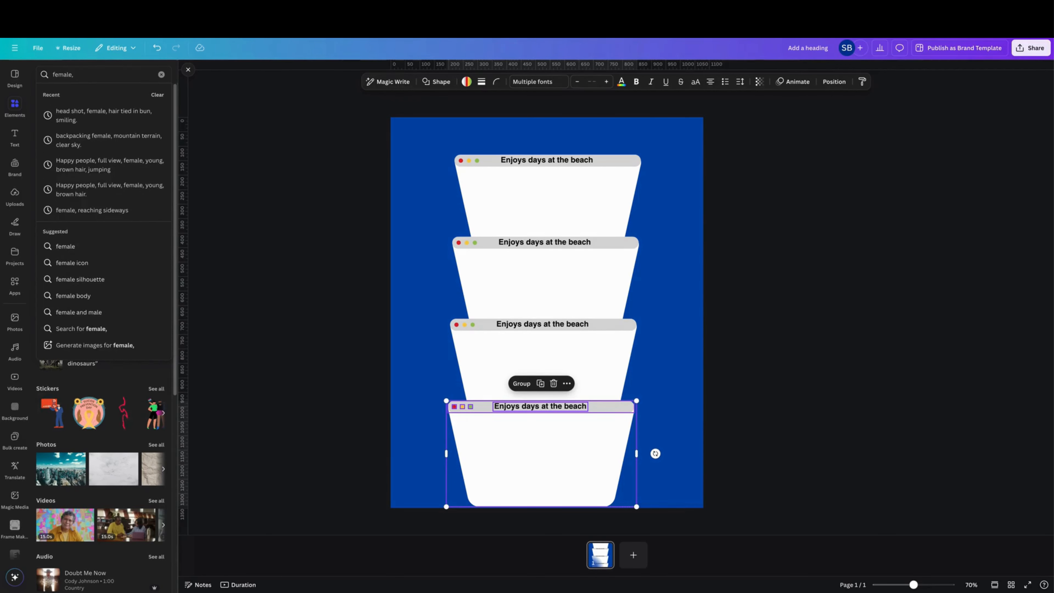
pyautogui.write(' side')
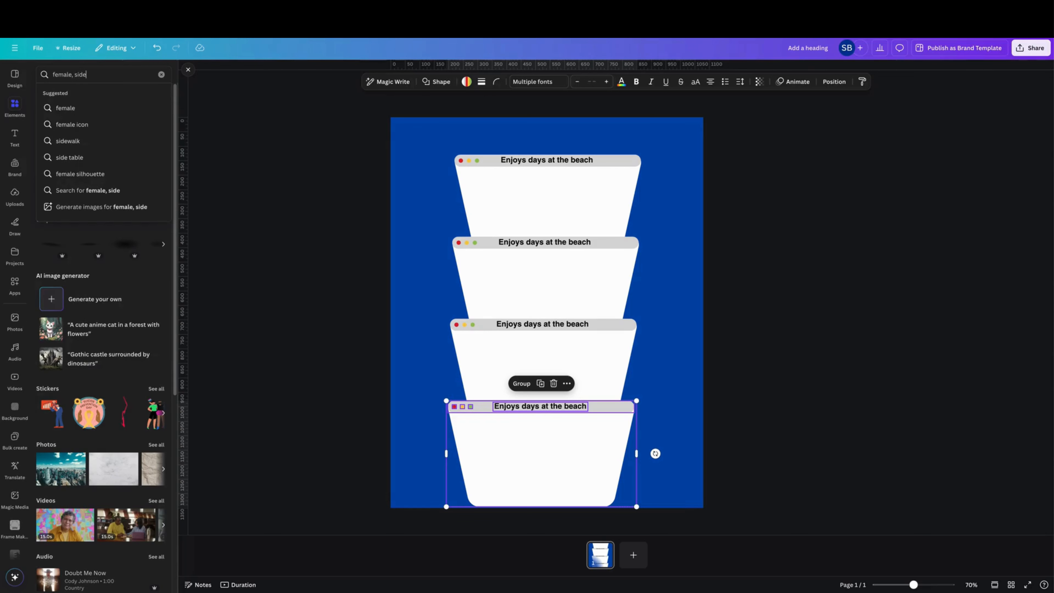
pyautogui.write(' view, portrait')
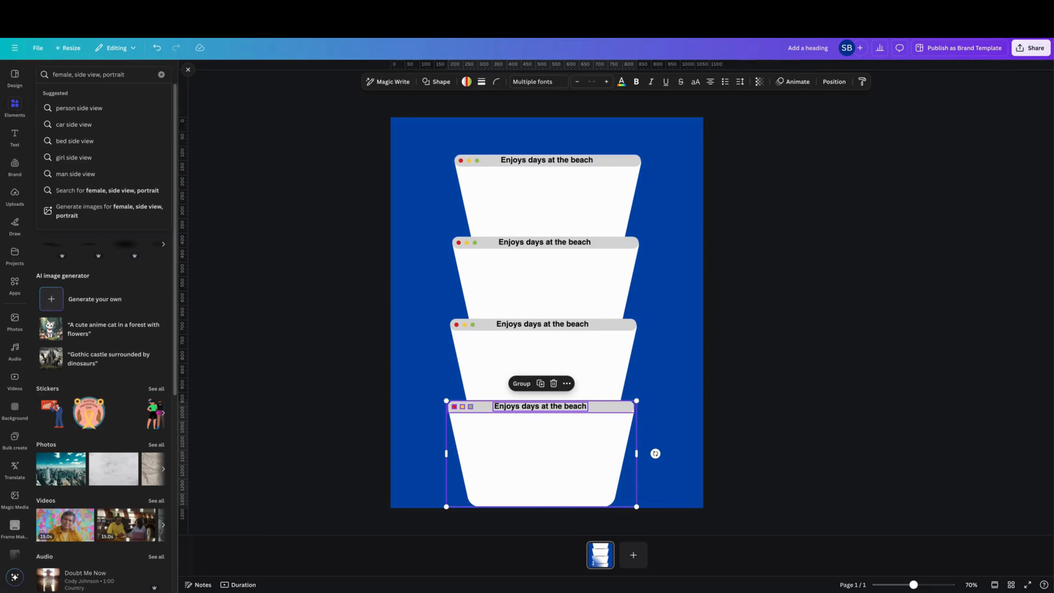
pyautogui.write(', happy')
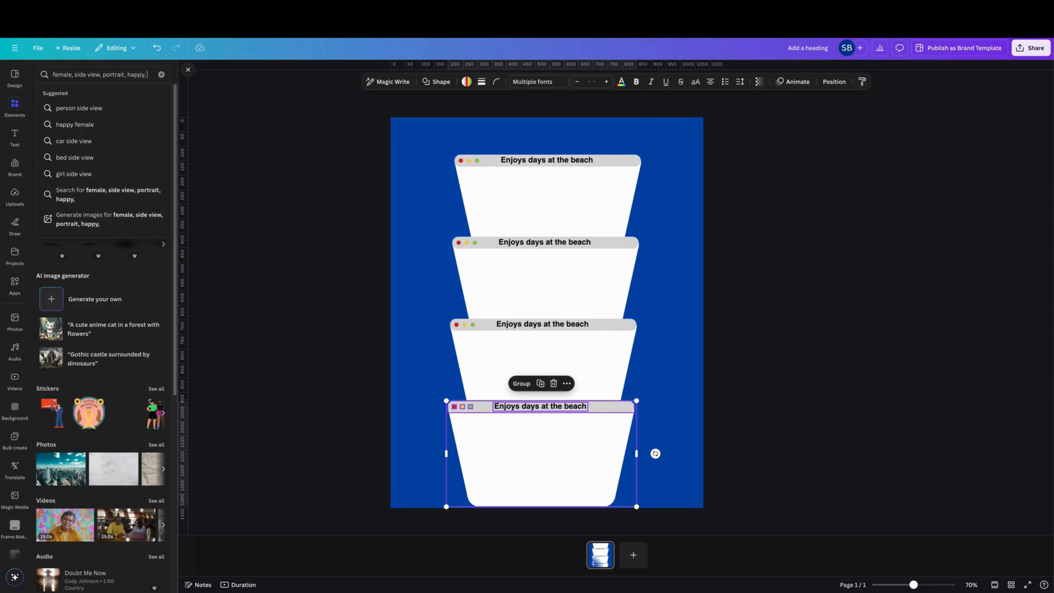
pyautogui.write(', h')
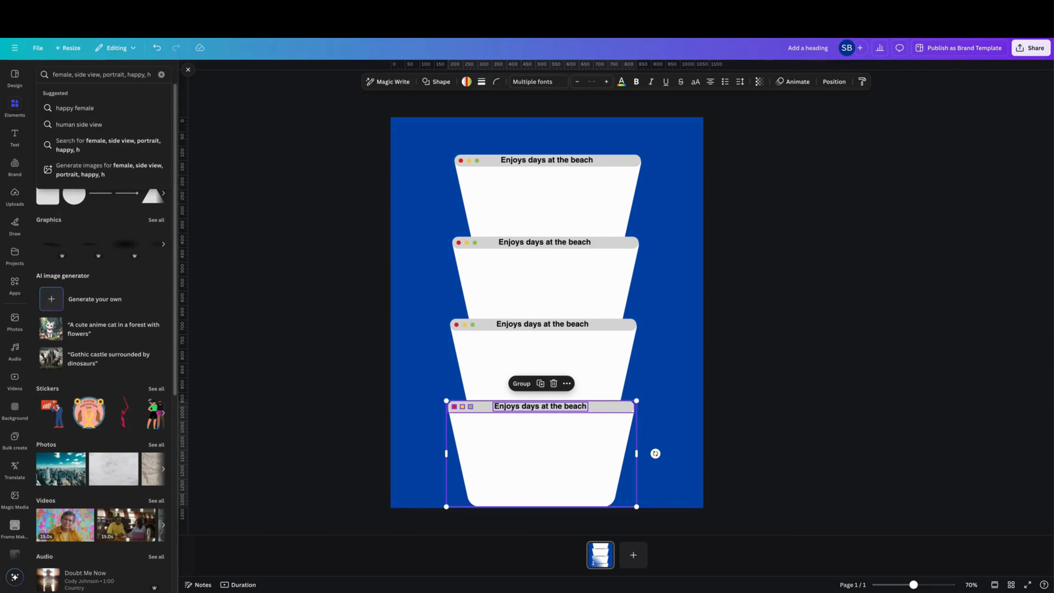
pyautogui.write('oping')
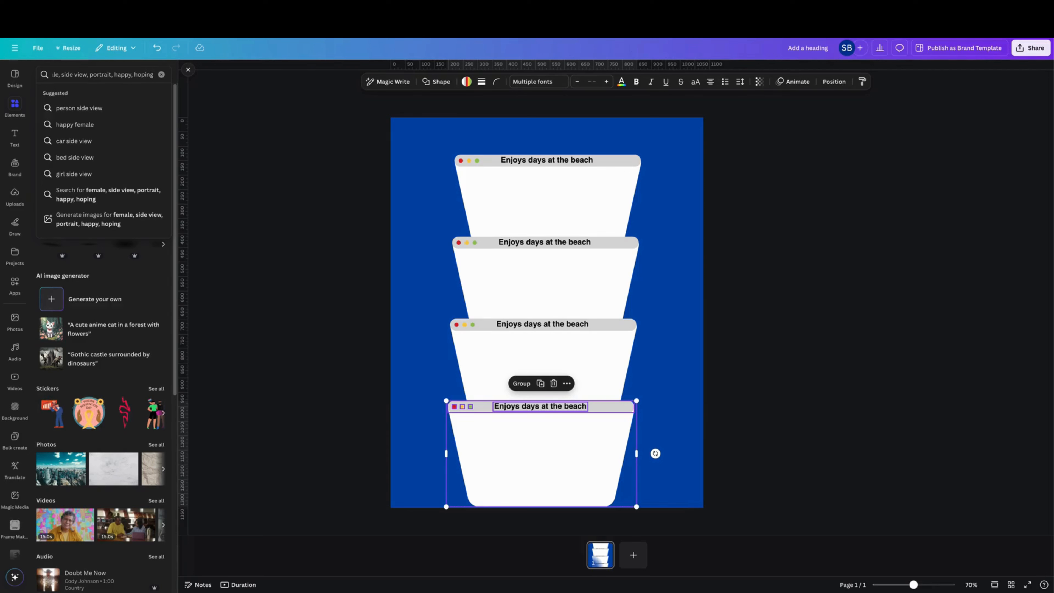
pyautogui.write('p')
pyautogui.press('Return')
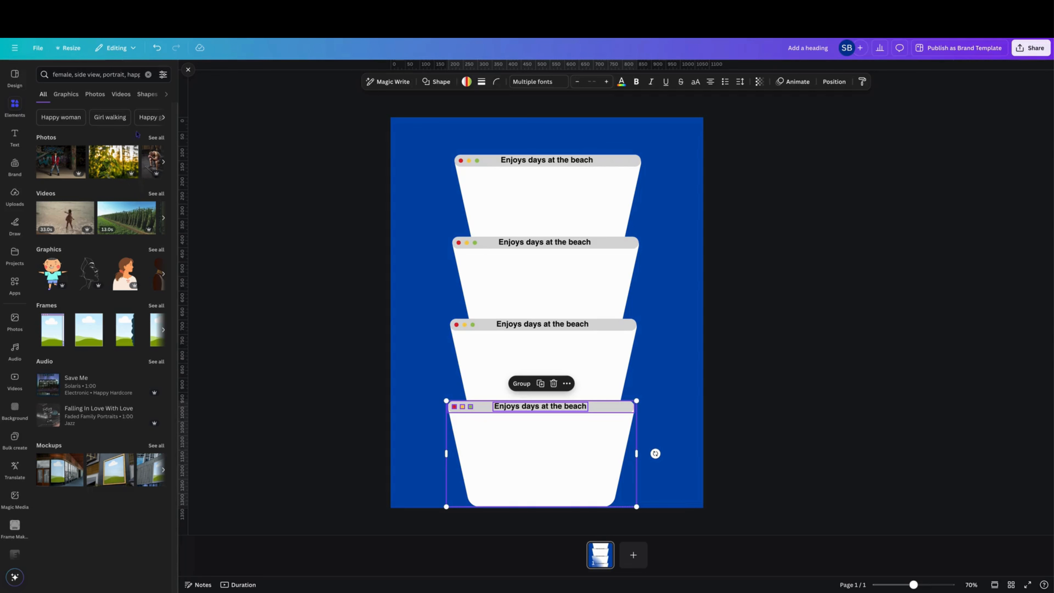
# Show all photo results and add the "Female Hip Hop Dancer Dancing" photo to the page.
pyautogui.click(161, 138)
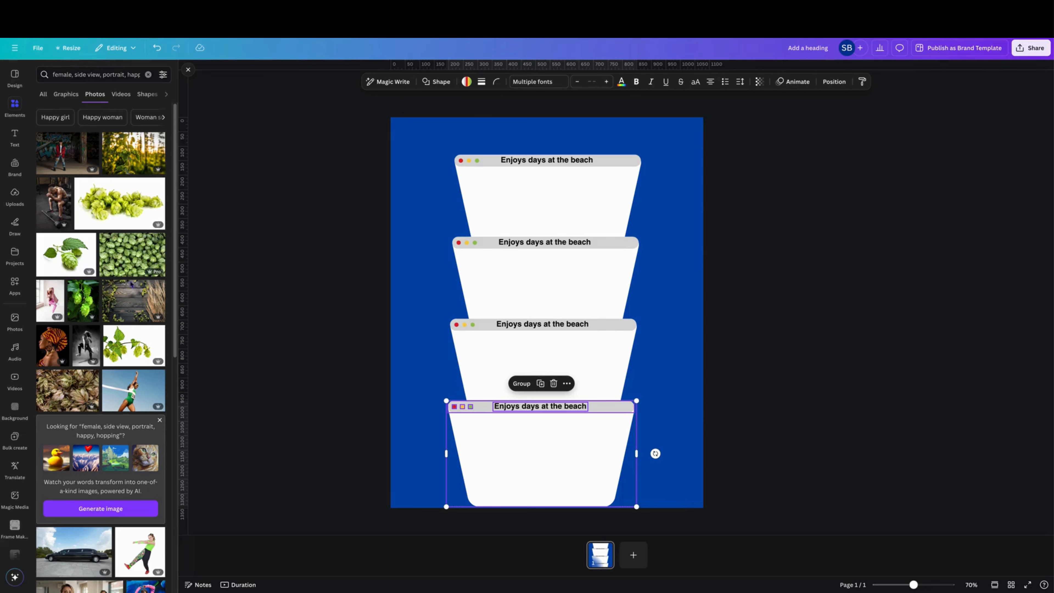
pyautogui.scroll(-6, 113, 287)
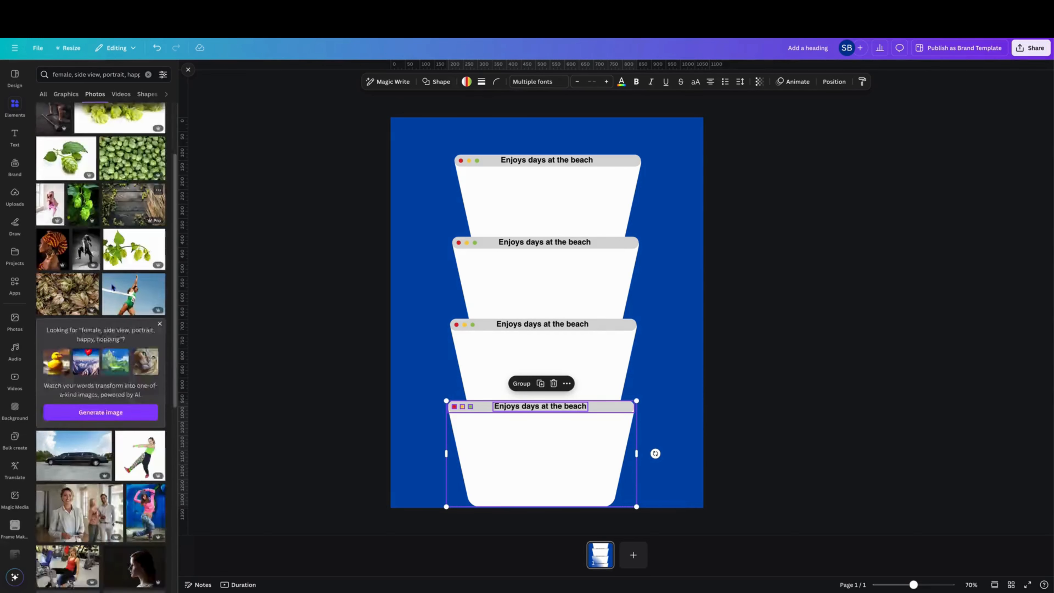
pyautogui.scroll(-10, 113, 288)
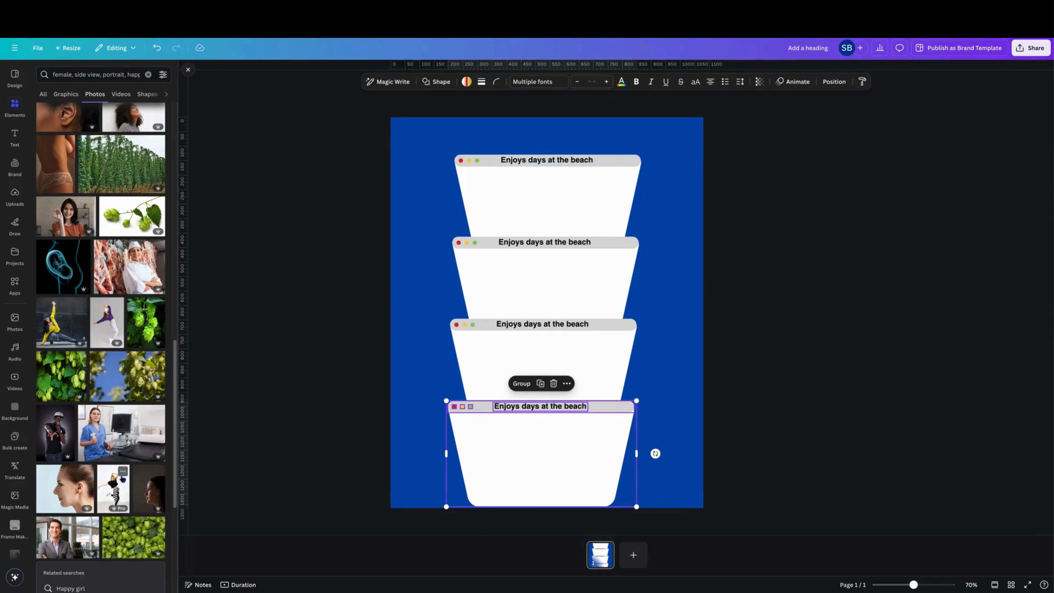
pyautogui.click(122, 472)
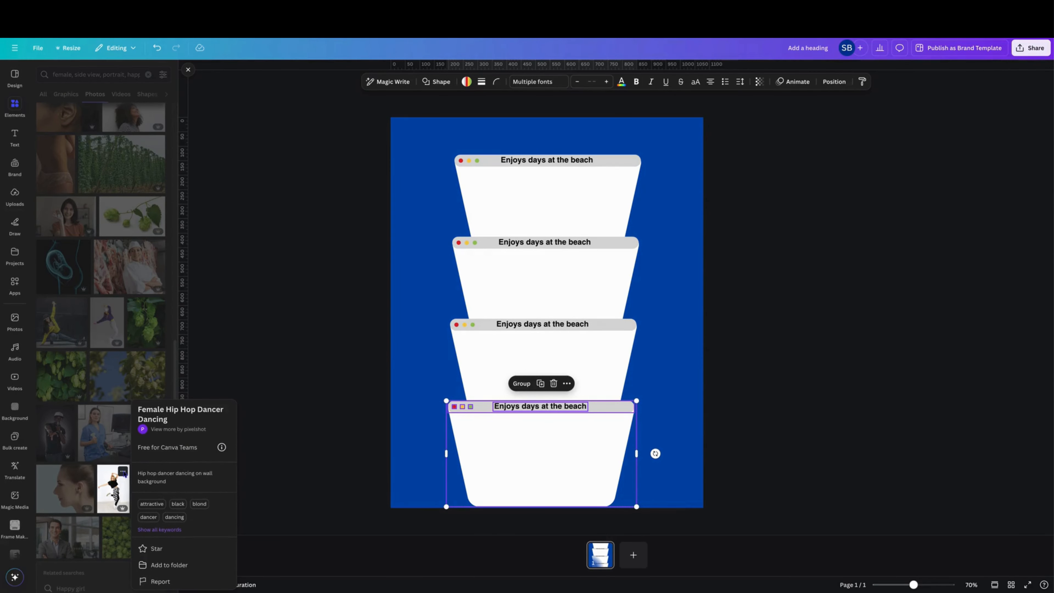
pyautogui.click(123, 472)
pyautogui.click(114, 490)
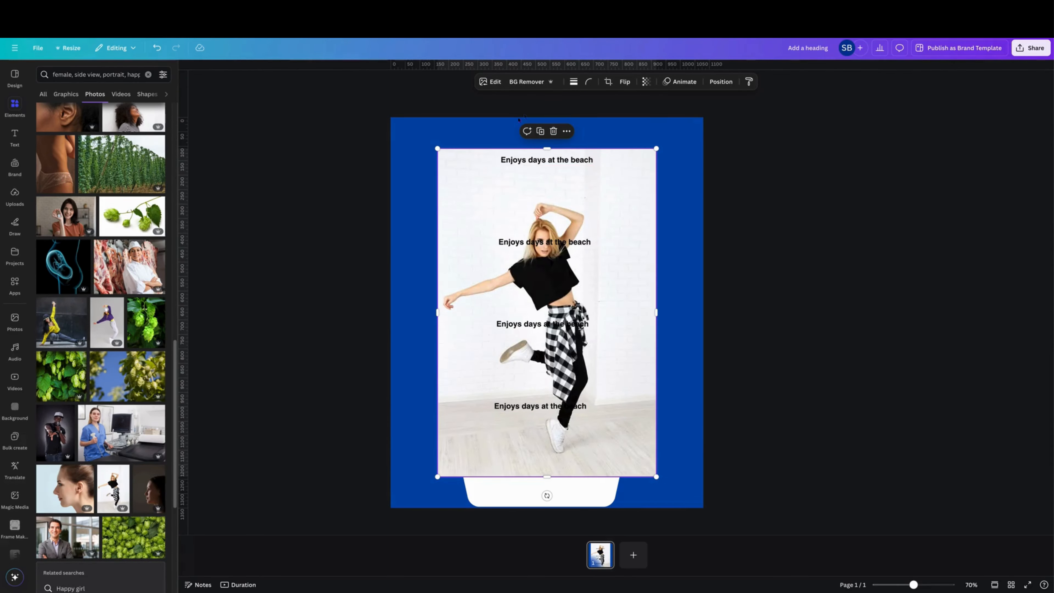
# Remove the dancer photo's background and crop the empty margins above, beside and below the figure.
pyautogui.click(525, 82)
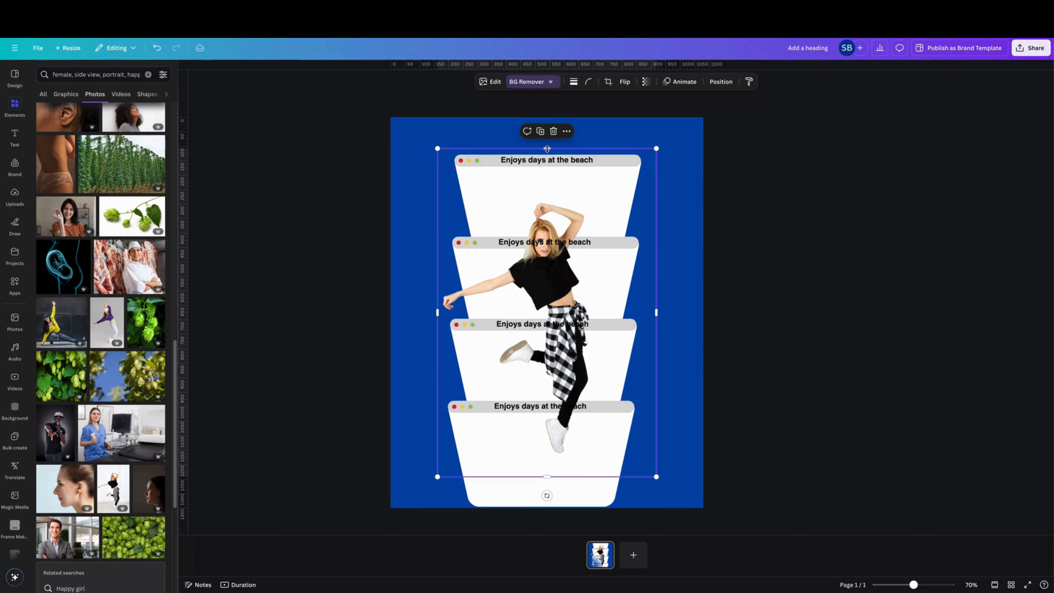
pyautogui.moveTo(546, 169); pyautogui.dragTo(547, 198)
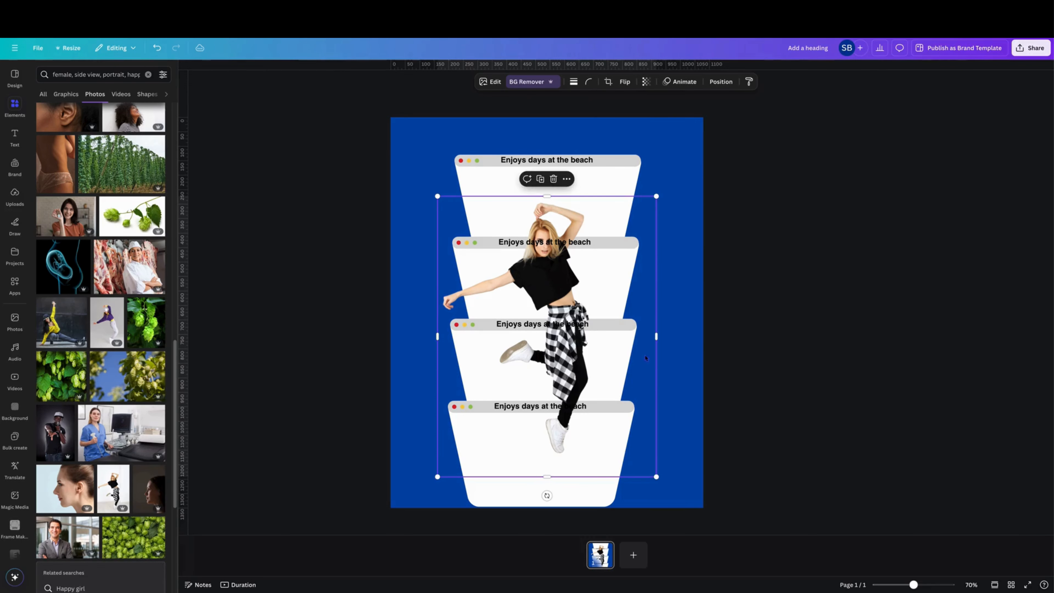
pyautogui.moveTo(658, 336); pyautogui.dragTo(600, 359)
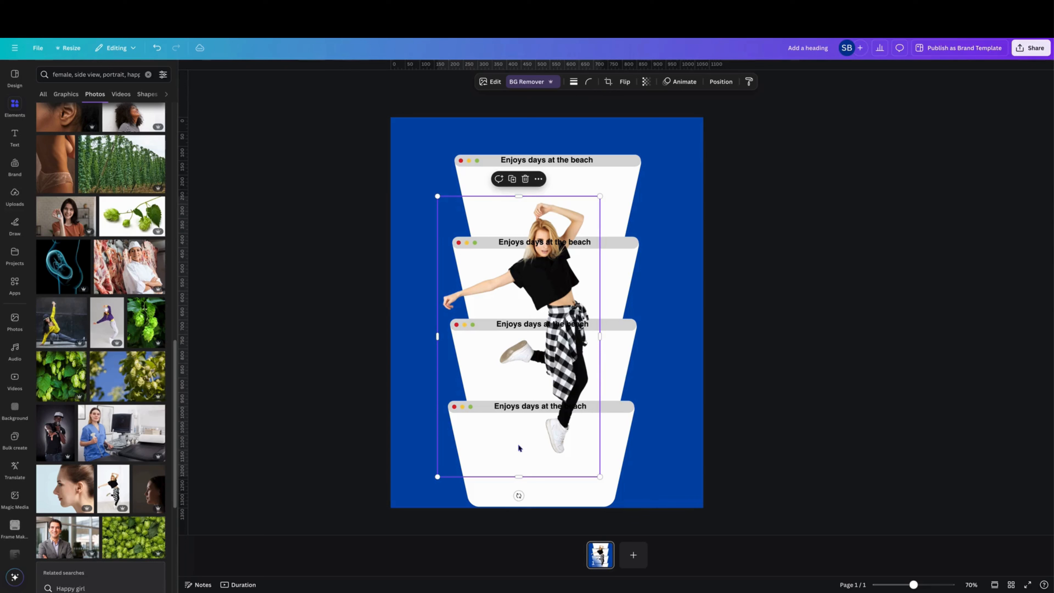
pyautogui.moveTo(519, 476); pyautogui.dragTo(518, 460)
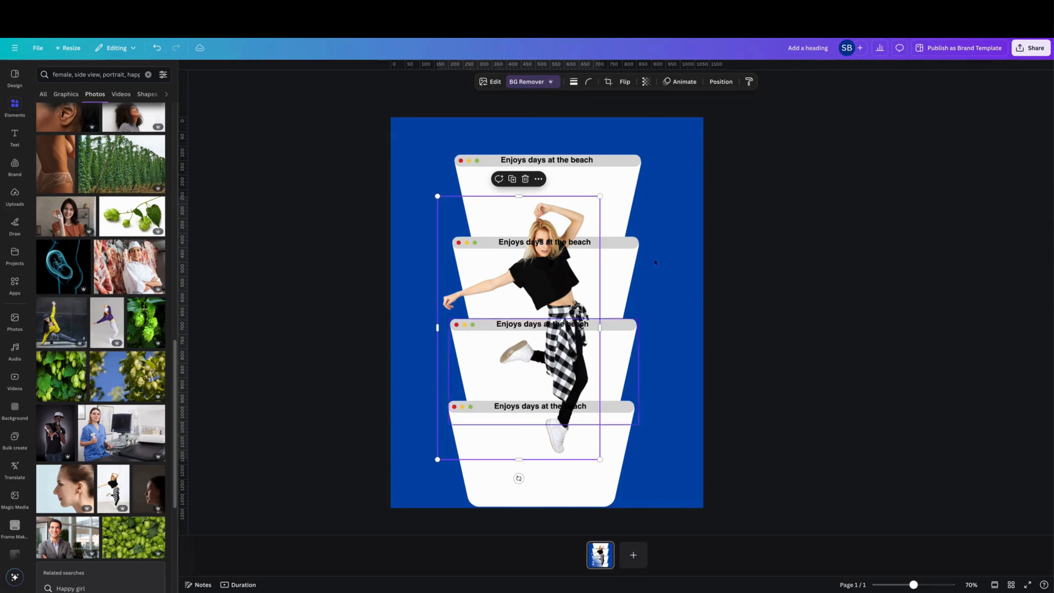
# Enlarge the dancer cutout and place it over the stack, spanning from the first window down to the fourth.
pyautogui.moveTo(541, 220); pyautogui.dragTo(561, 196)
pyautogui.moveTo(628, 176); pyautogui.dragTo(710, 149)
pyautogui.moveTo(603, 198); pyautogui.dragTo(558, 253)
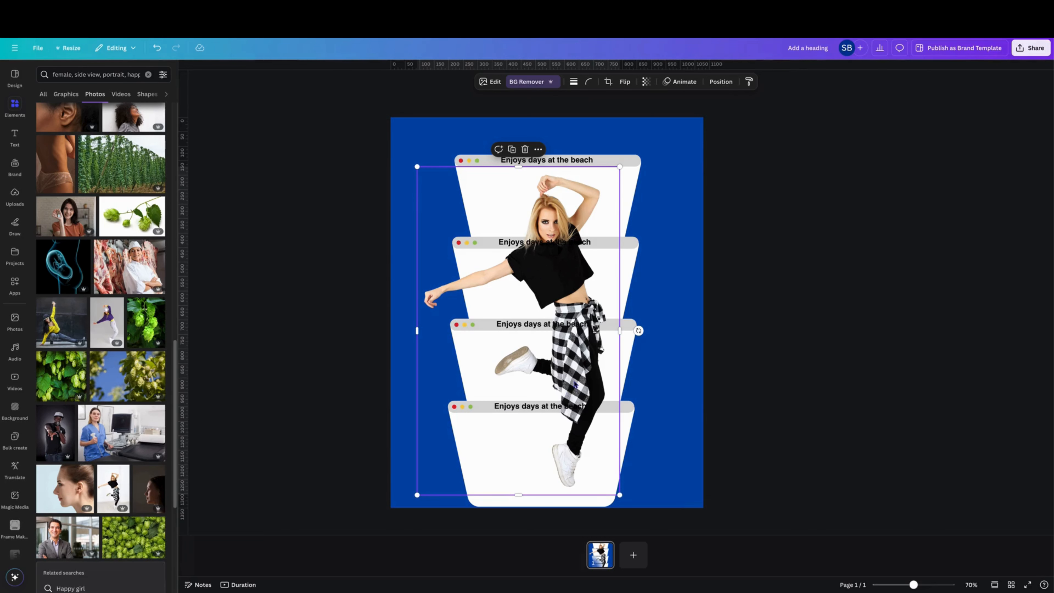
pyautogui.moveTo(552, 219); pyautogui.dragTo(550, 207)
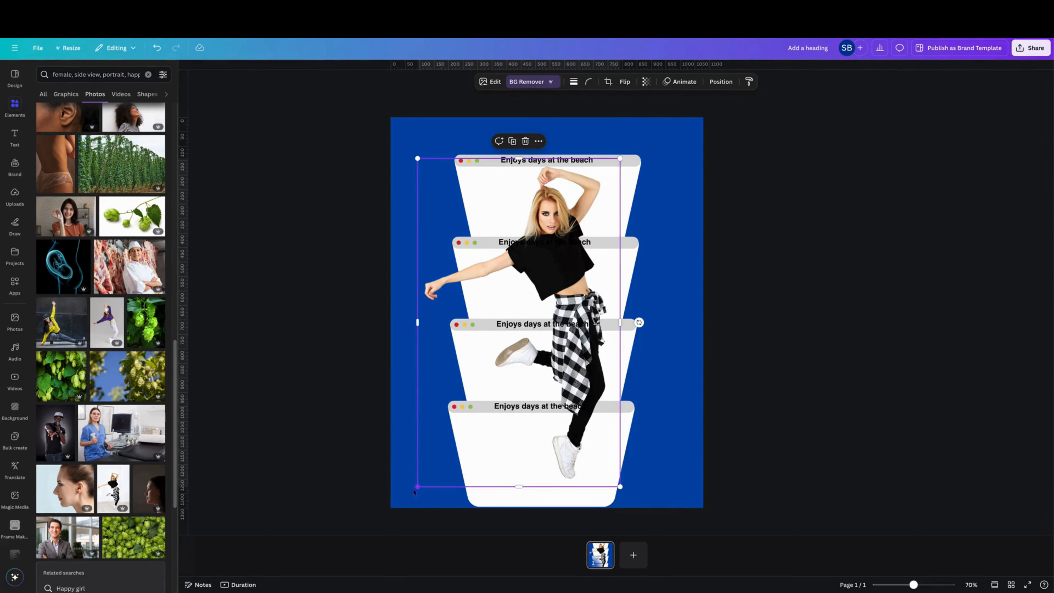
pyautogui.moveTo(417, 487); pyautogui.dragTo(409, 497)
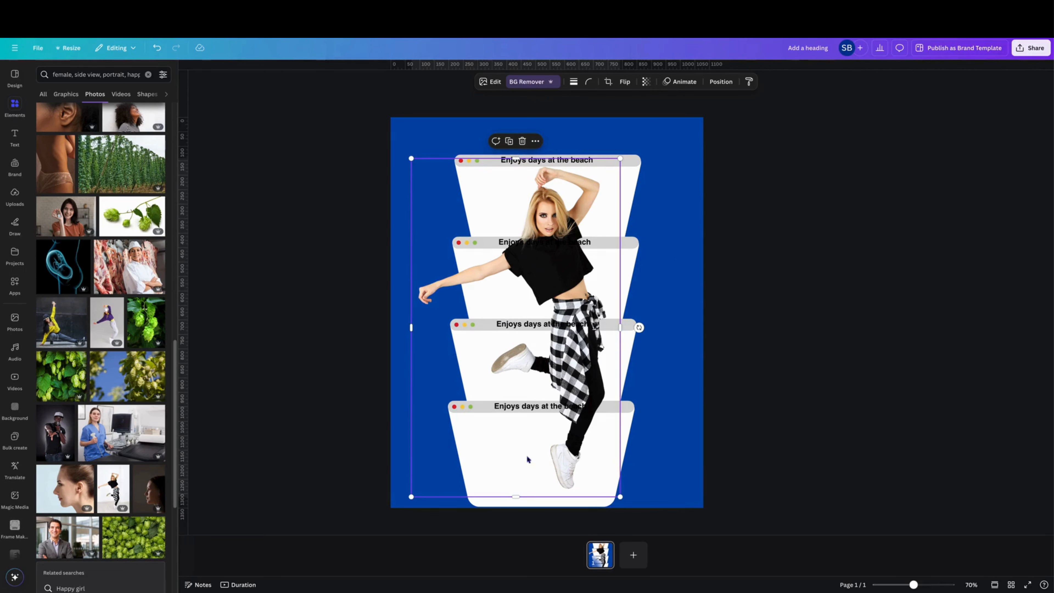
# Crop the dancer to the first window and fit a duplicate, showing the torso and arm, below the second window's title bar.
pyautogui.moveTo(516, 496); pyautogui.dragTo(562, 213)
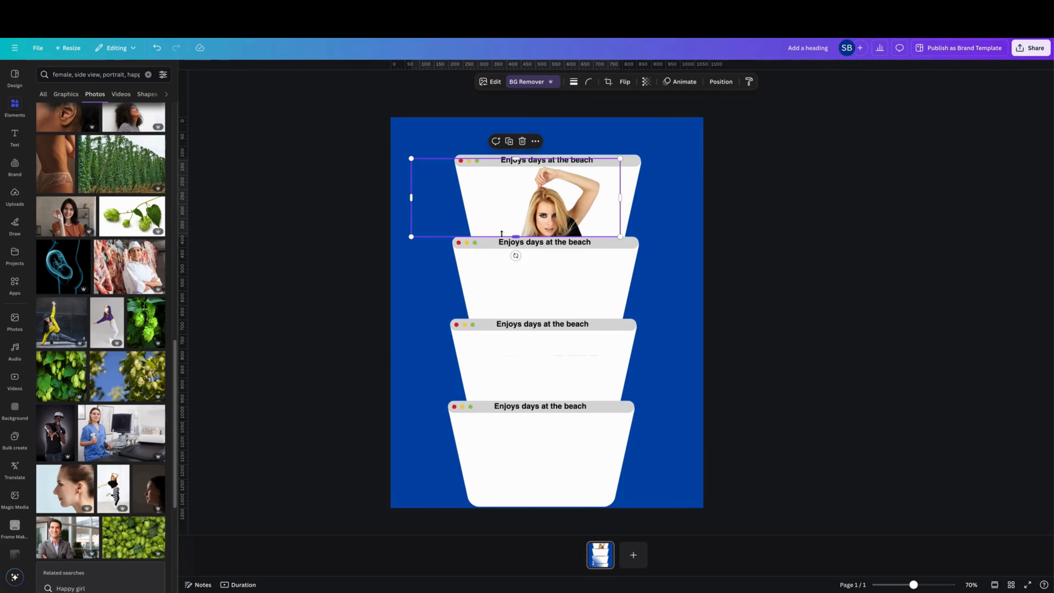
pyautogui.moveTo(515, 237); pyautogui.dragTo(512, 301)
pyautogui.moveTo(510, 316); pyautogui.dragTo(511, 318)
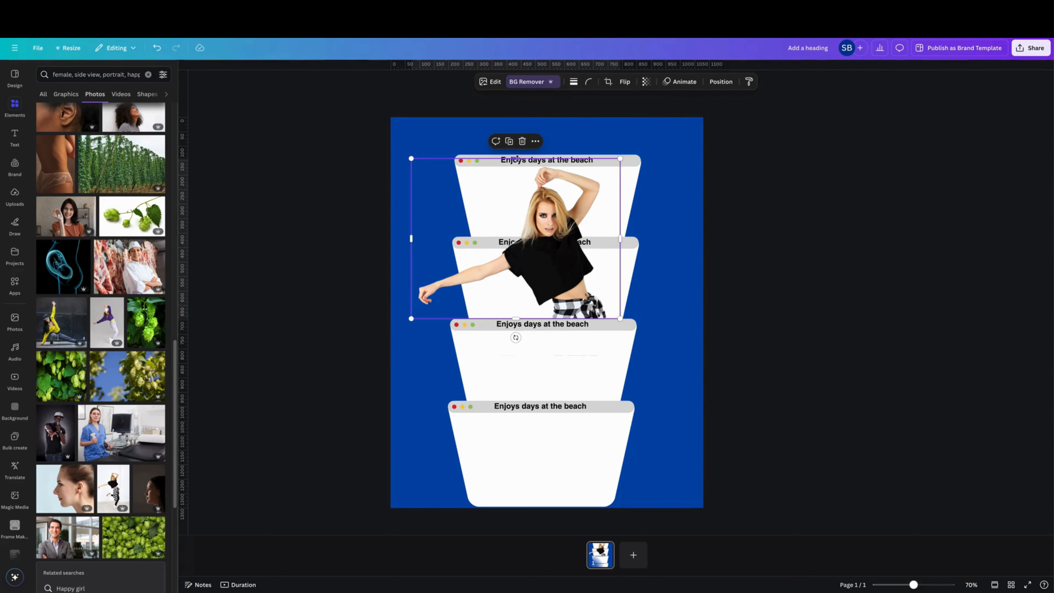
pyautogui.moveTo(516, 159); pyautogui.dragTo(516, 250)
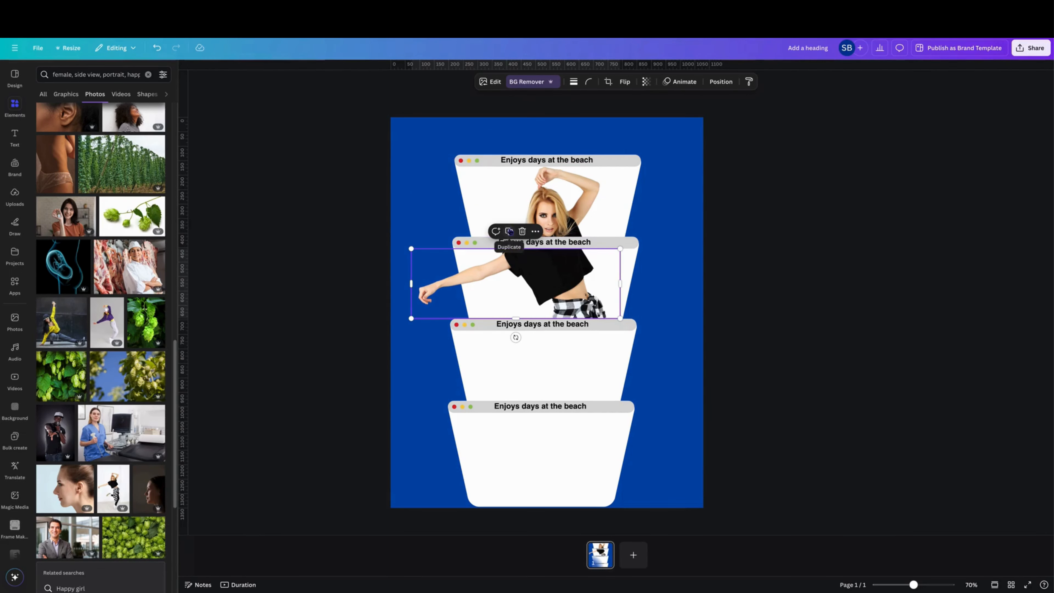
# Duplicate the torso piece in place and recrop the copy to show only the part below the third window's title bar.
pyautogui.hotkey('ctrl', 'd')
pyautogui.moveTo(535, 371); pyautogui.dragTo(533, 282)
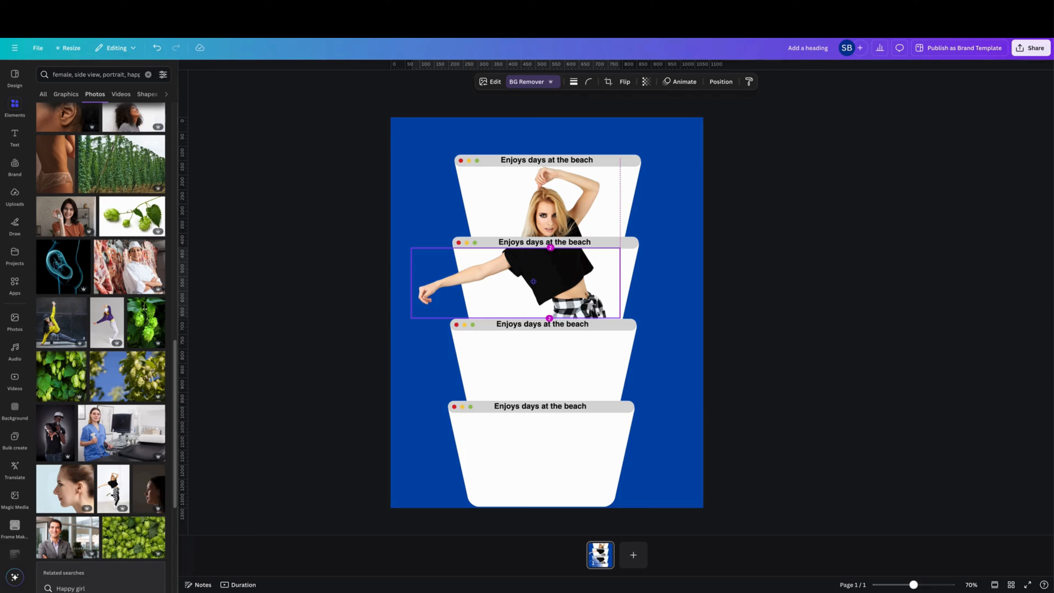
pyautogui.moveTo(534, 281); pyautogui.dragTo(561, 283)
pyautogui.moveTo(516, 317); pyautogui.dragTo(512, 400)
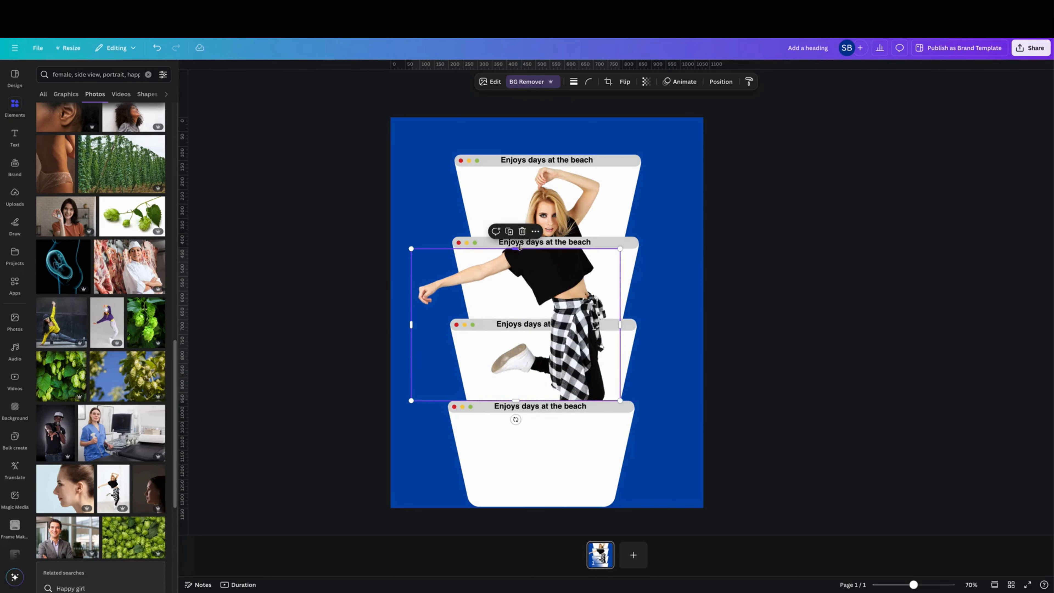
pyautogui.moveTo(516, 248); pyautogui.dragTo(516, 320)
pyautogui.click(516, 318)
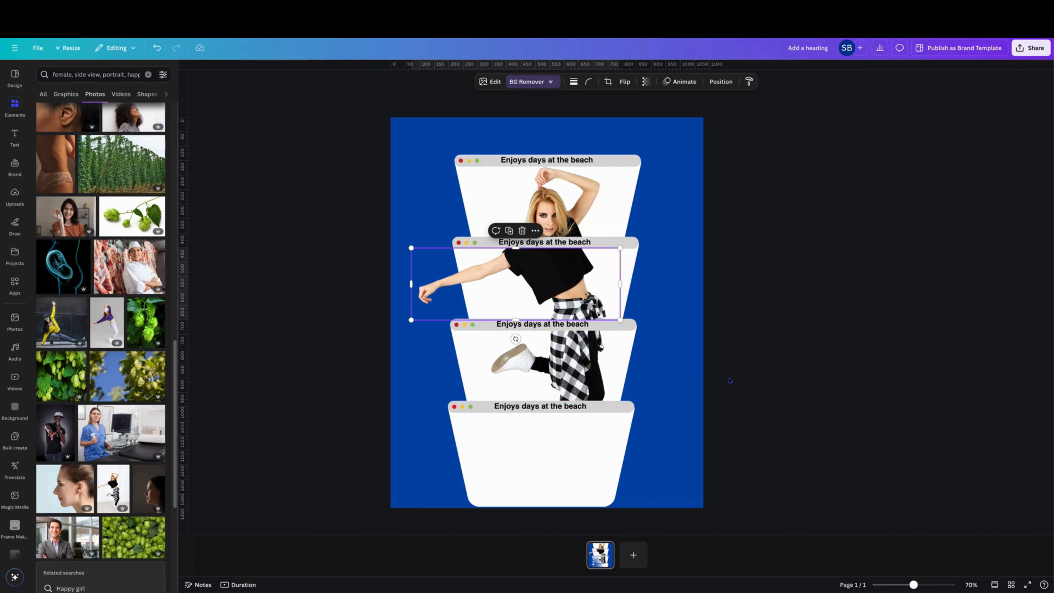
pyautogui.press('Escape')
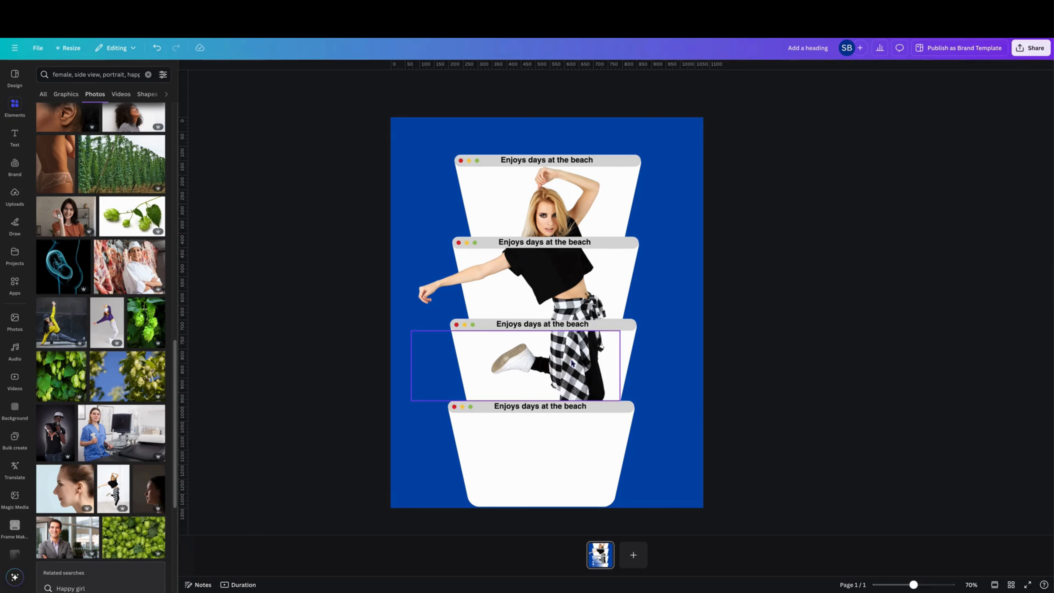
# Duplicate the third window's dancer piece in place and recrop the copy to show the lower leg and foot below the fourth title bar.
pyautogui.click(572, 363)
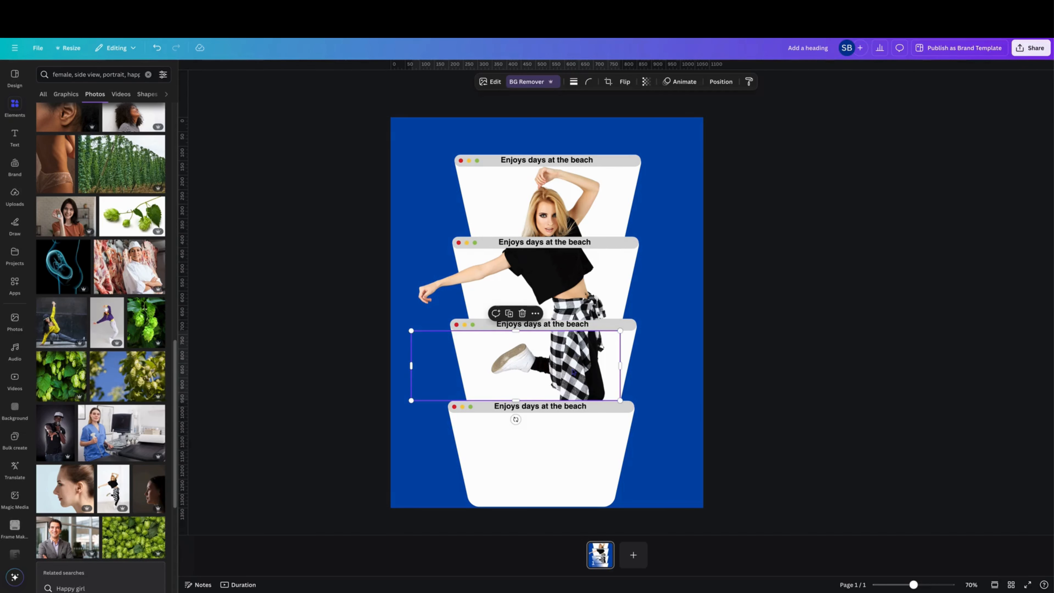
pyautogui.click(510, 314)
pyautogui.moveTo(573, 367); pyautogui.dragTo(569, 360)
pyautogui.moveTo(515, 420); pyautogui.dragTo(515, 496)
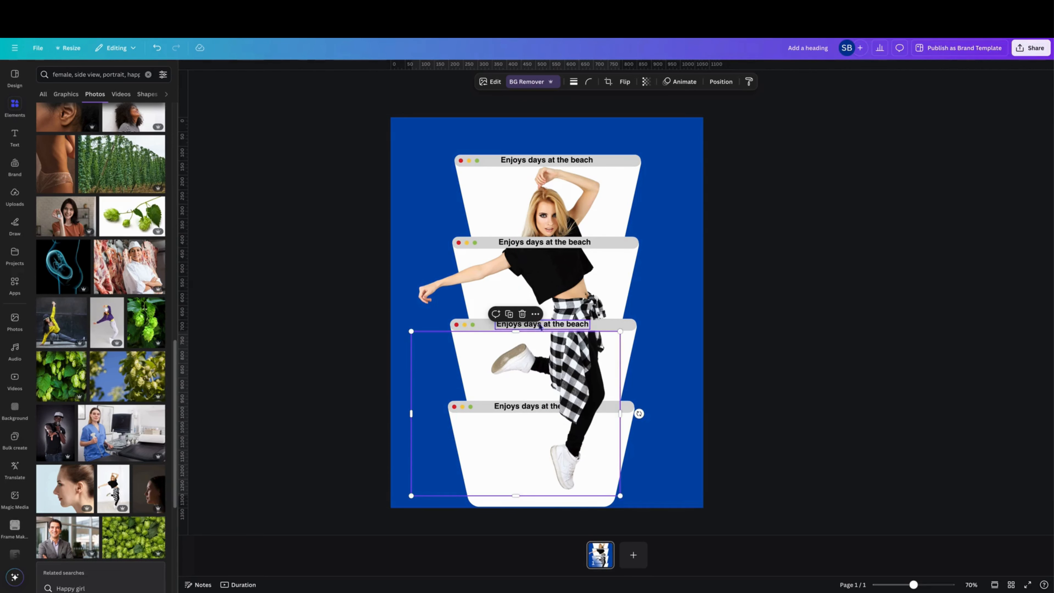
pyautogui.moveTo(517, 345); pyautogui.dragTo(511, 412)
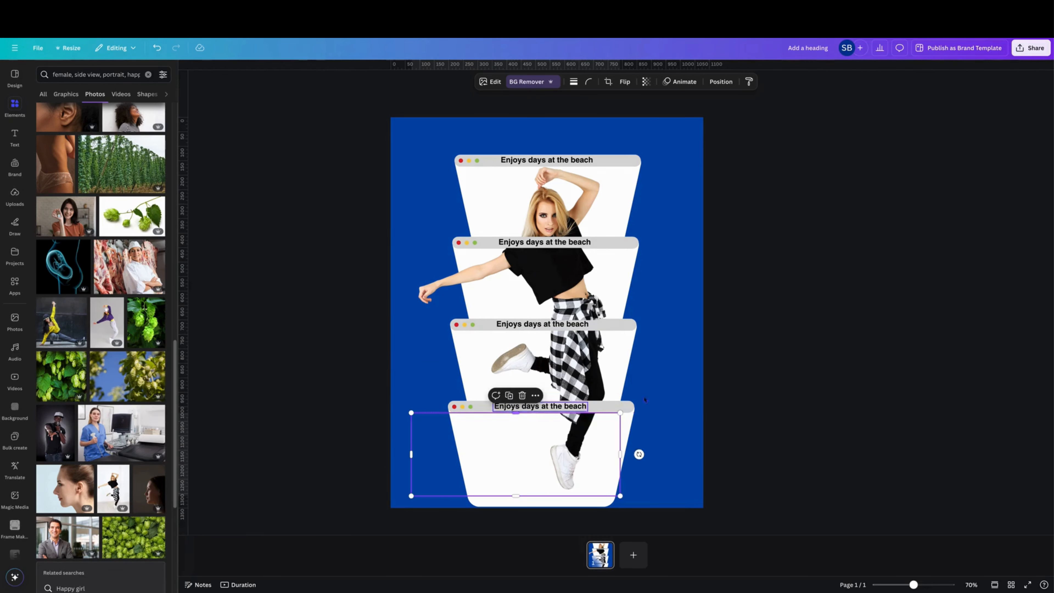
pyautogui.click(770, 318)
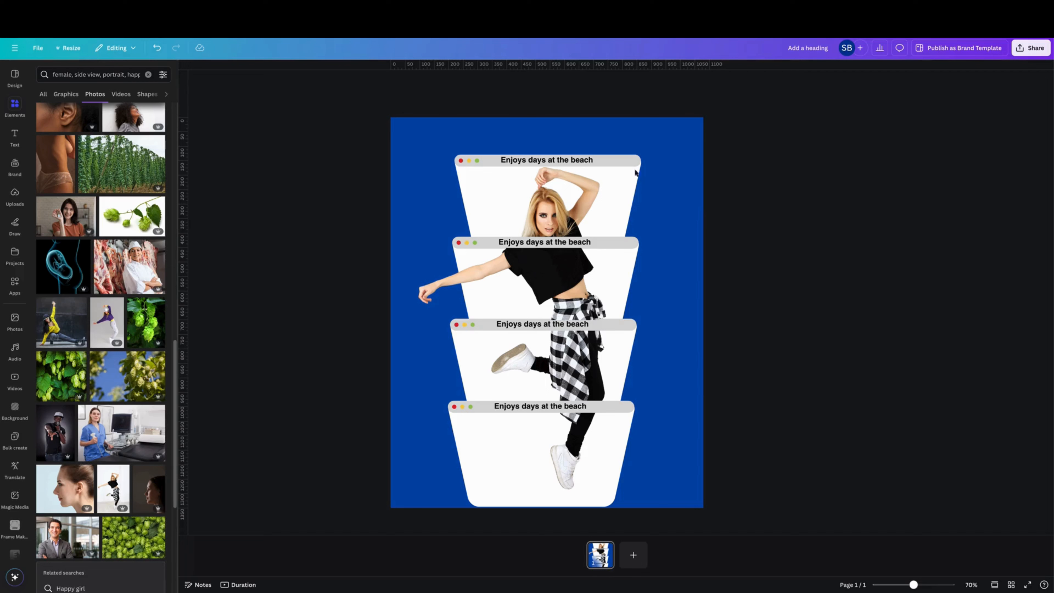
# Add the recently used Drop Shadow graphic to the poster.
pyautogui.click(14, 104)
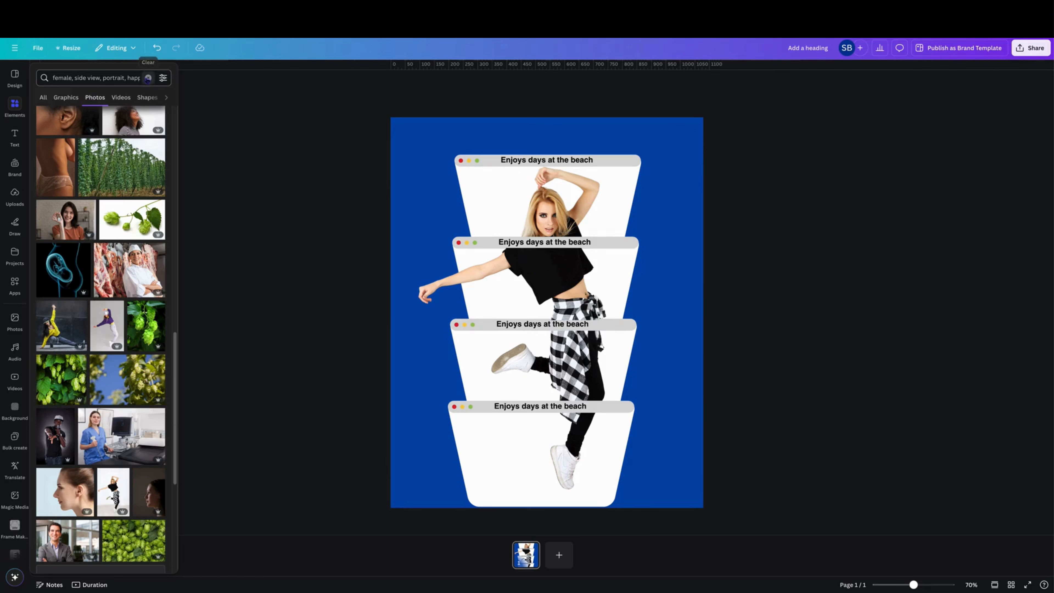
pyautogui.click(155, 116)
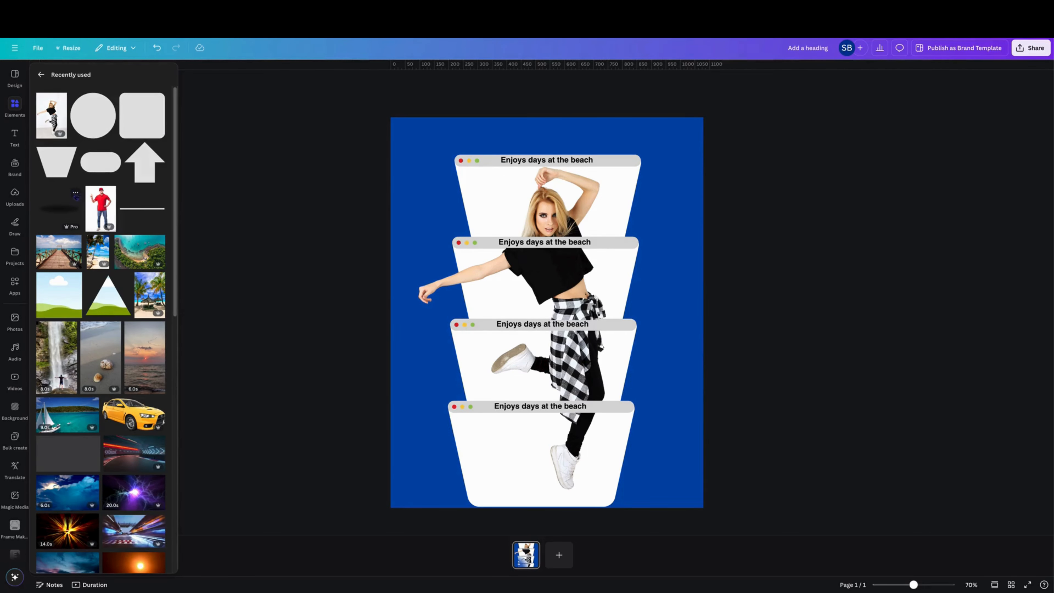
pyautogui.click(76, 192)
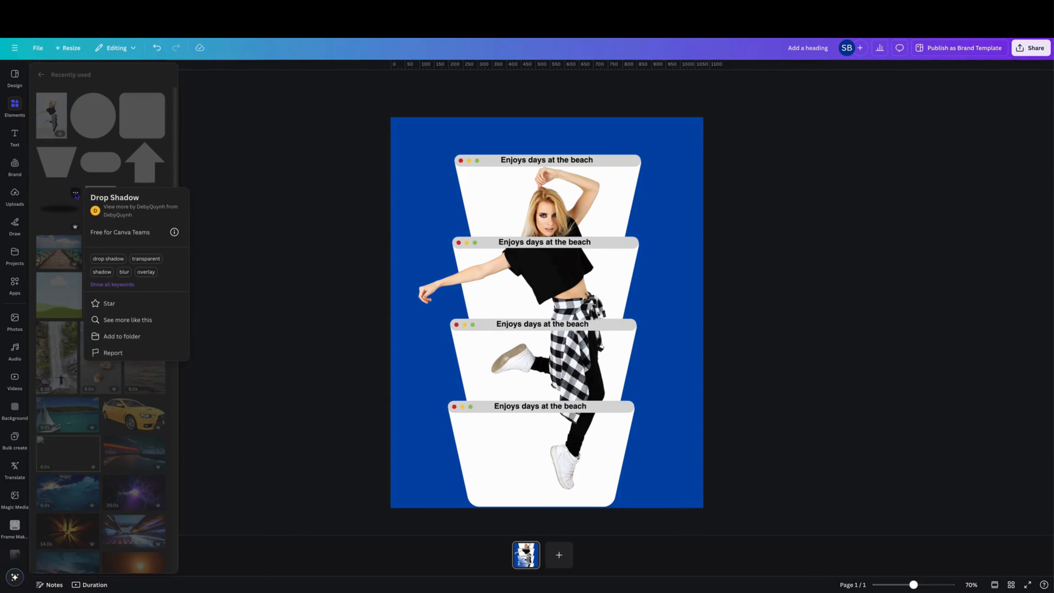
pyautogui.click(58, 208)
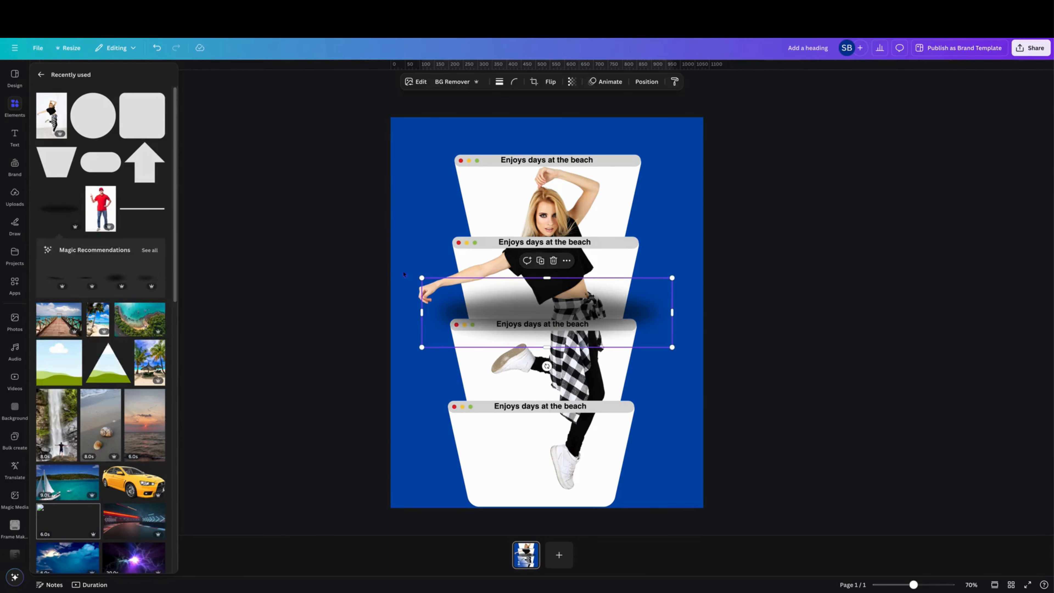
pyautogui.click(176, 309)
# Shrink the shadow to about the width of the windows and place it along the second window's title bar.
pyautogui.moveTo(537, 311); pyautogui.dragTo(531, 231)
pyautogui.moveTo(417, 271); pyautogui.dragTo(452, 263)
pyautogui.moveTo(667, 261); pyautogui.dragTo(643, 255)
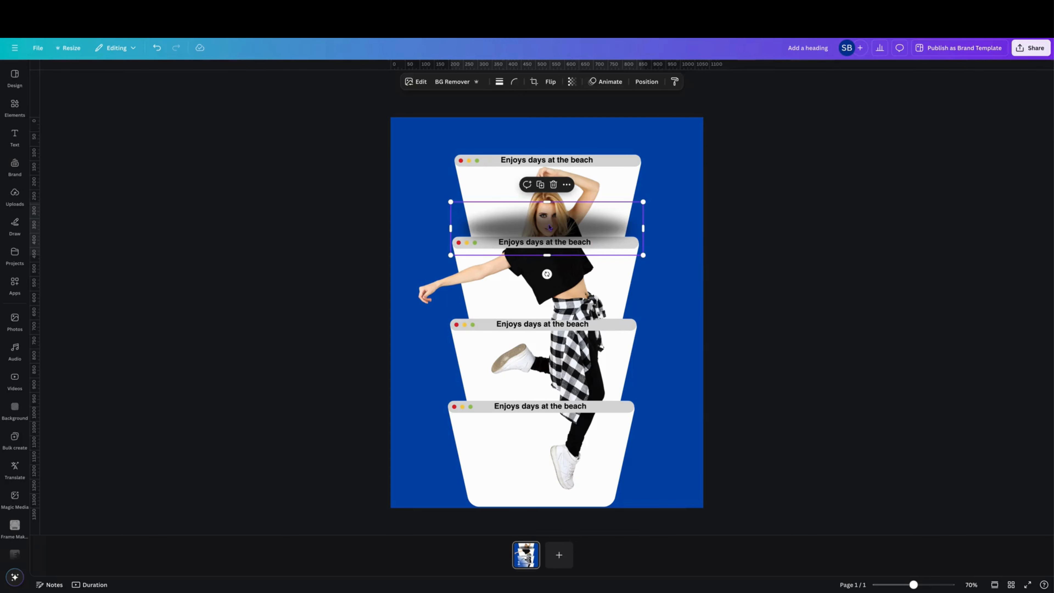
pyautogui.moveTo(607, 221); pyautogui.dragTo(607, 227)
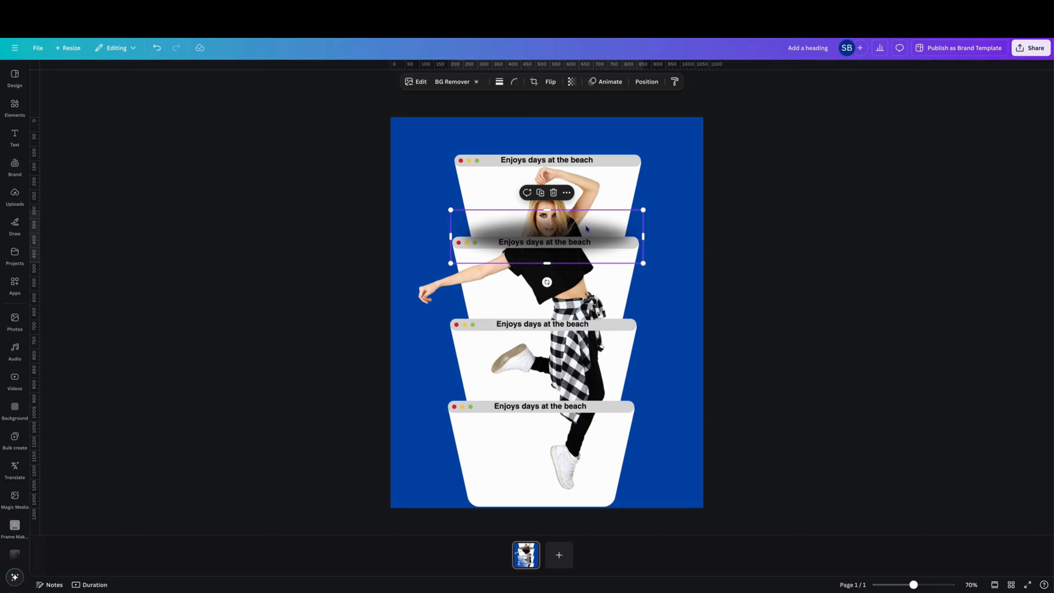
# Reorder the shadow layer to sit directly above the first window's title bar, behind the dancer and the second window.
pyautogui.rightClick(587, 228)
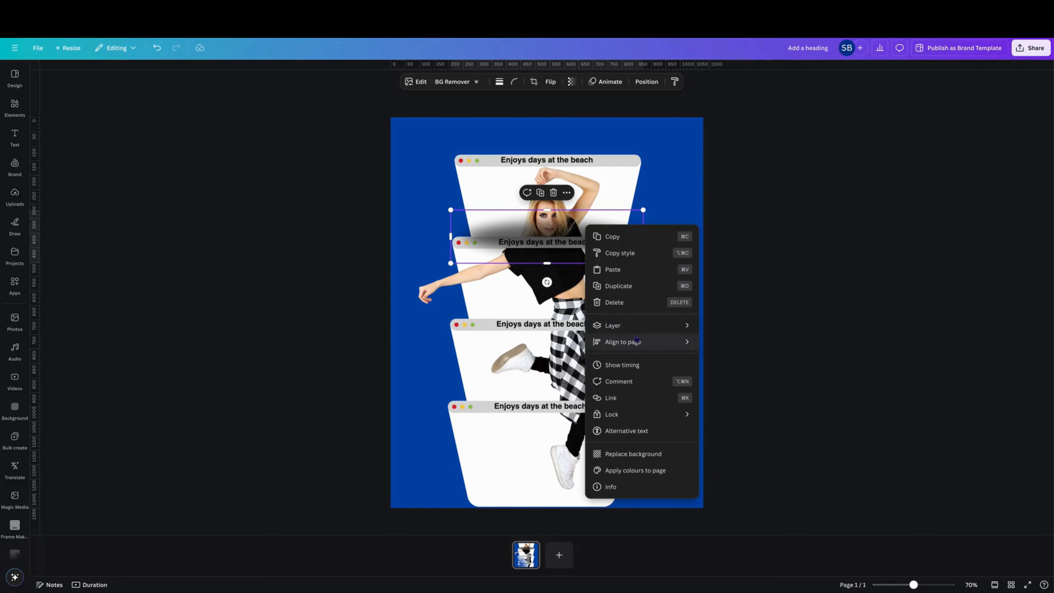
pyautogui.moveTo(655, 326)
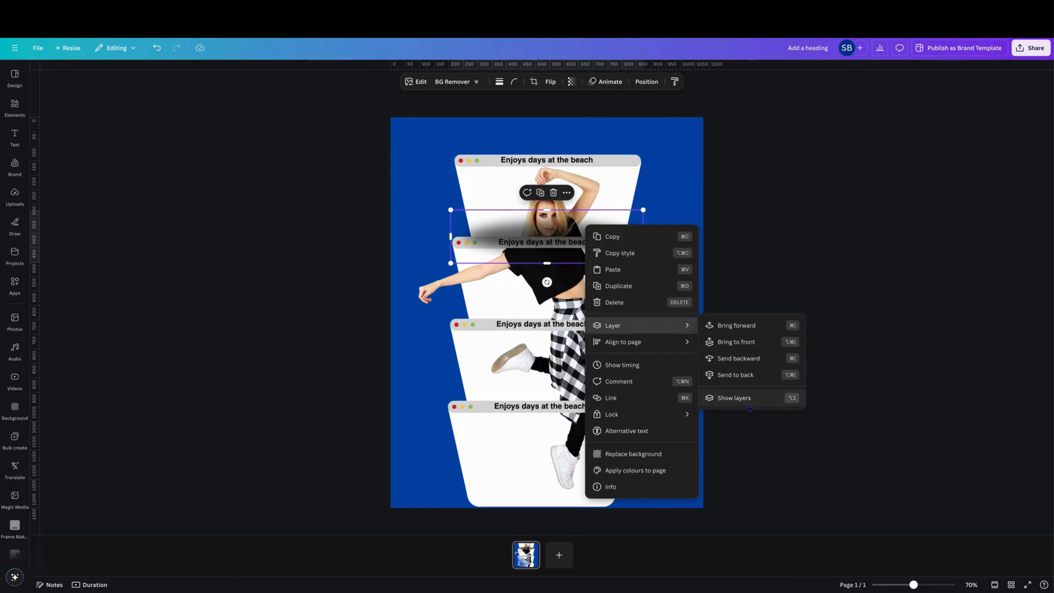
pyautogui.click(720, 398)
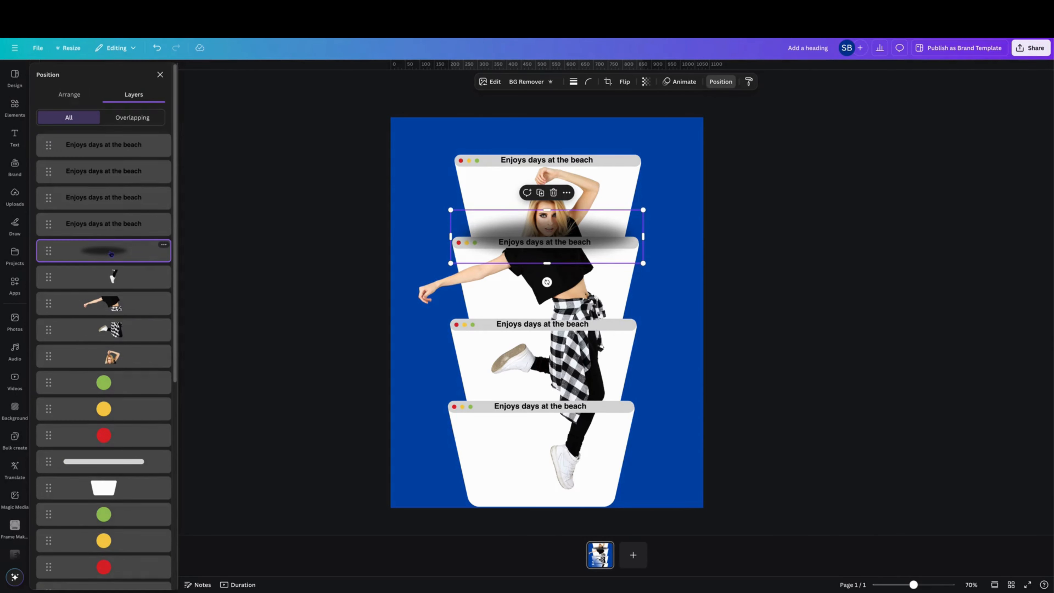
pyautogui.moveTo(111, 251); pyautogui.dragTo(129, 374)
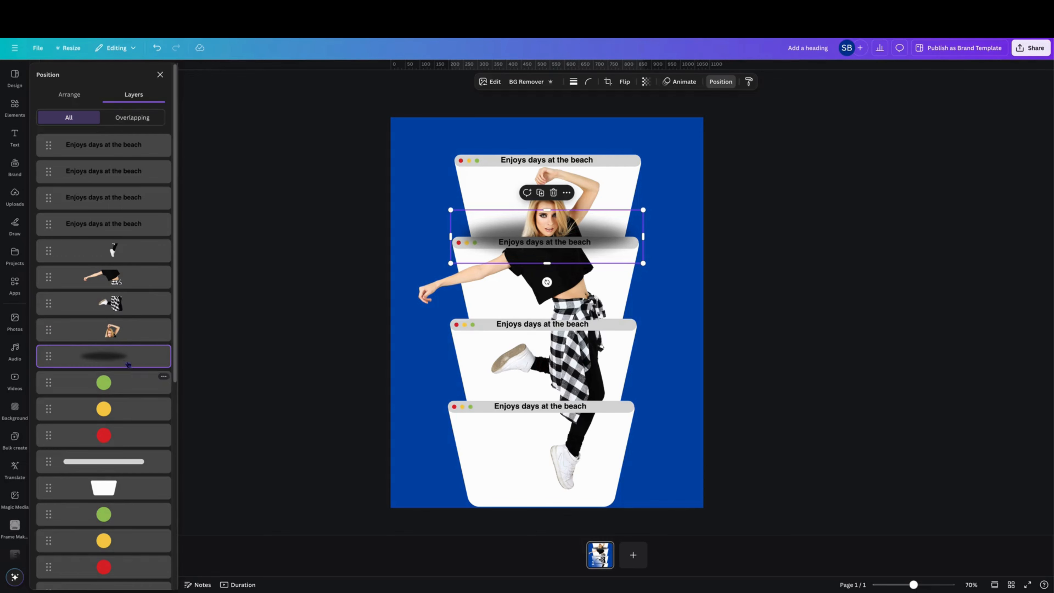
pyautogui.scroll(-10, 108, 197)
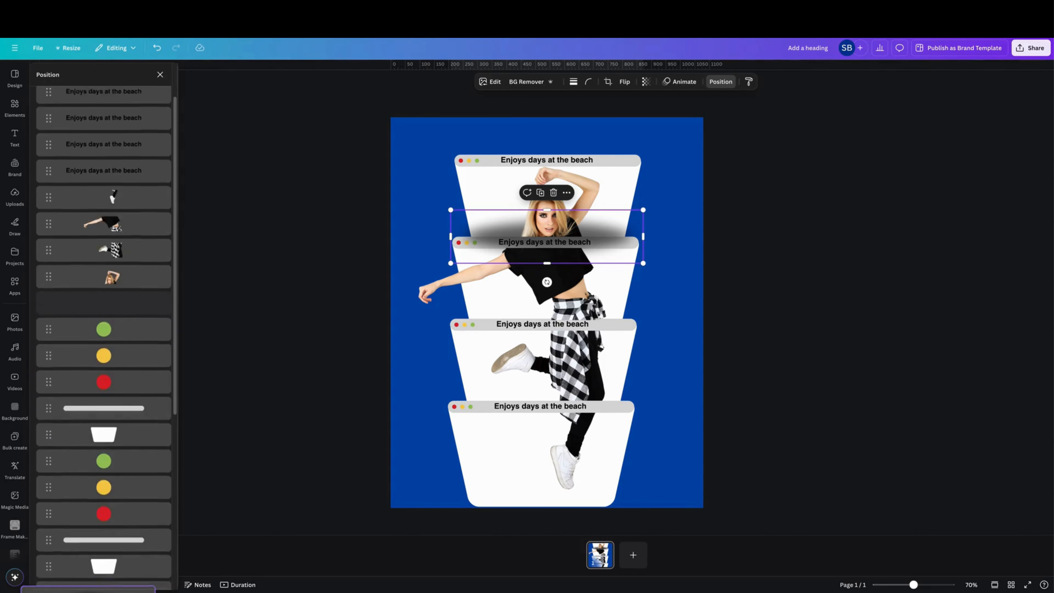
pyautogui.moveTo(127, 589); pyautogui.dragTo(127, 501)
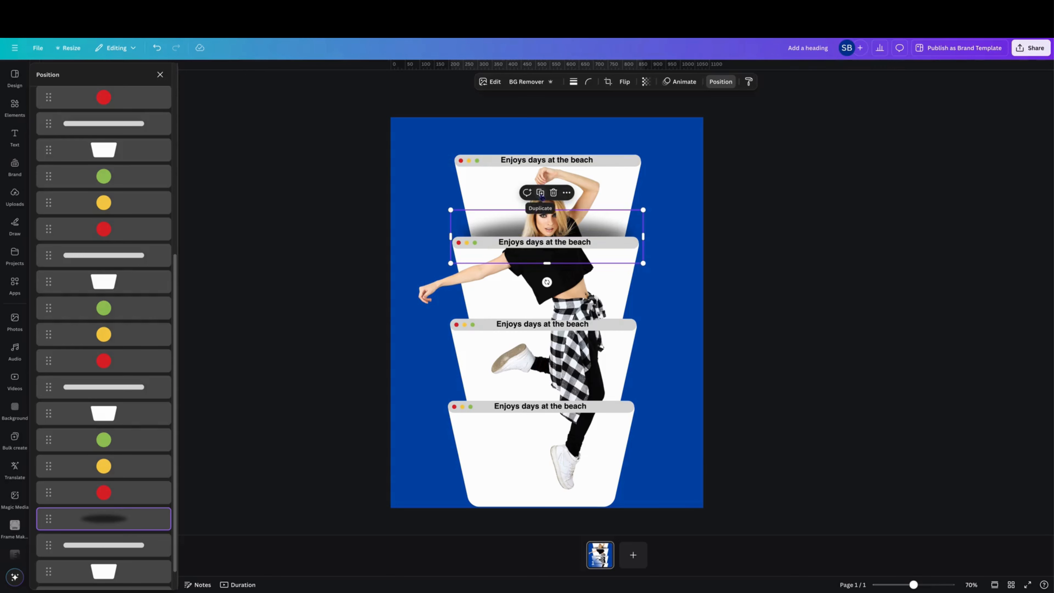
# Duplicate the shadow at the third and fourth title bars, layering each copy behind its window and over the window above.
pyautogui.click(540, 192)
pyautogui.moveTo(549, 244); pyautogui.dragTo(542, 318)
pyautogui.moveTo(98, 149); pyautogui.dragTo(104, 358)
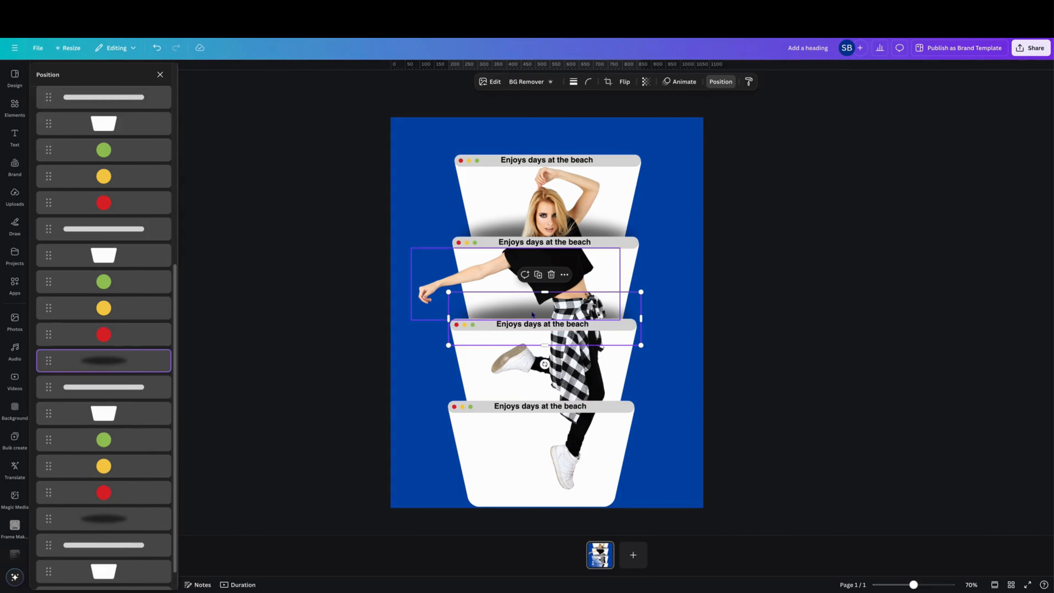
pyautogui.moveTo(529, 294); pyautogui.dragTo(528, 370)
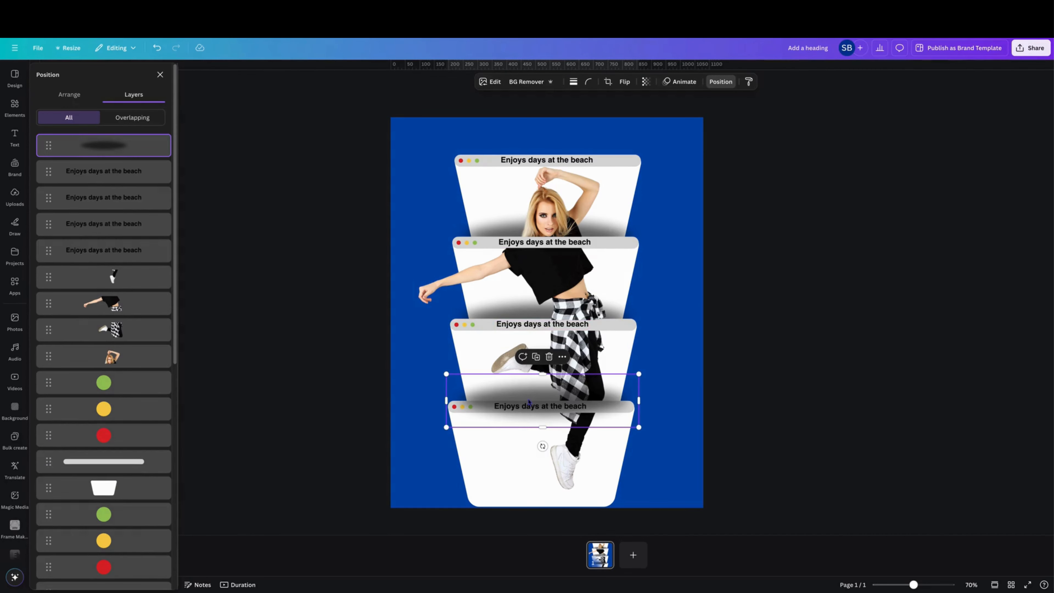
pyautogui.moveTo(103, 145); pyautogui.dragTo(123, 407)
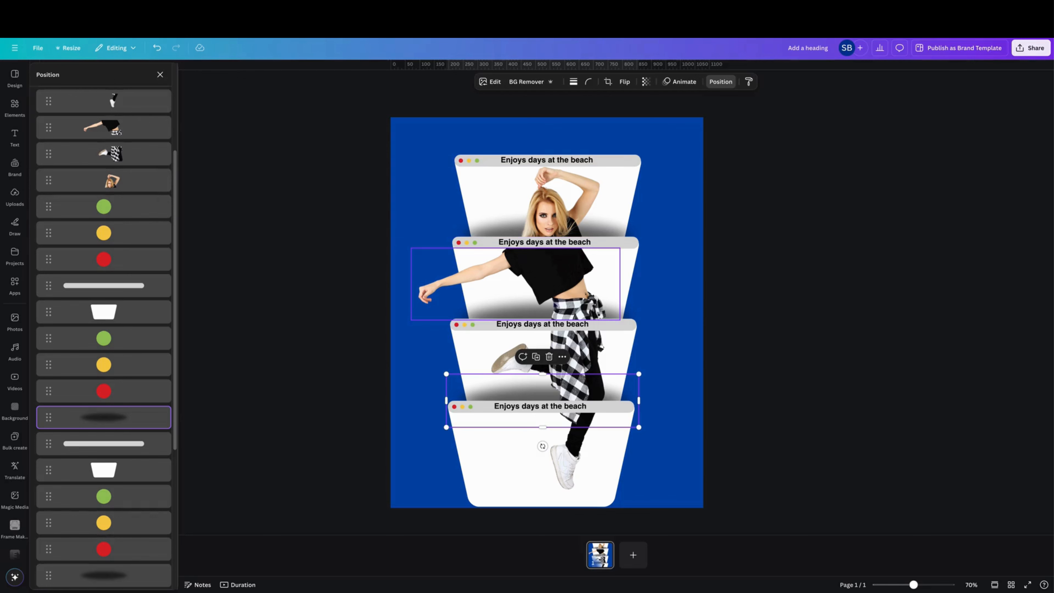
# Duplicate the shadow onto the fourth window, layer it behind the dancer's foot, and shrink it to fit the window's bottom edge.
pyautogui.hotkey('ctrl', 'z')
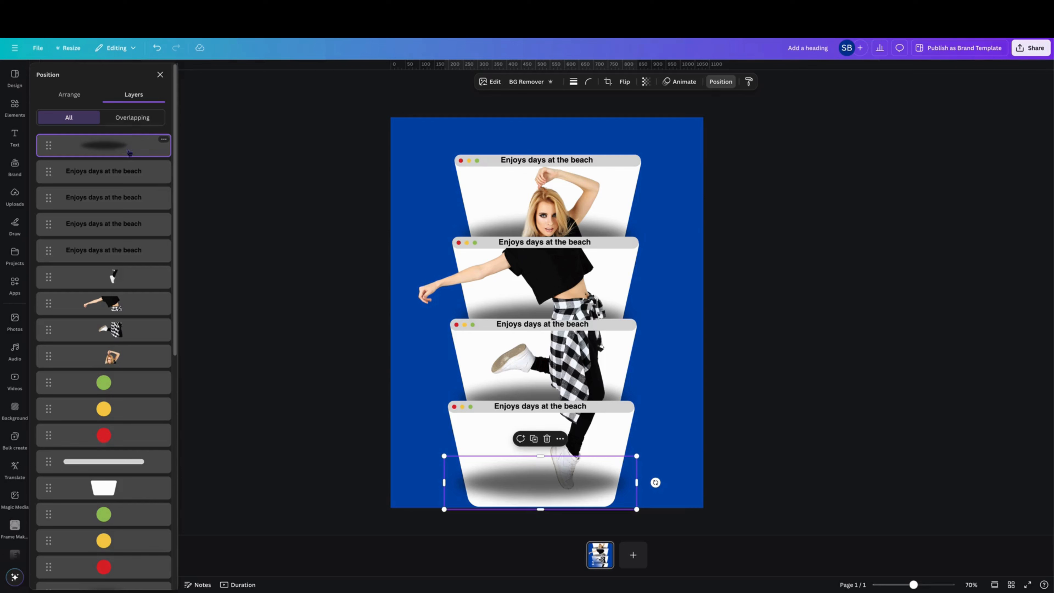
pyautogui.moveTo(130, 153); pyautogui.dragTo(115, 442)
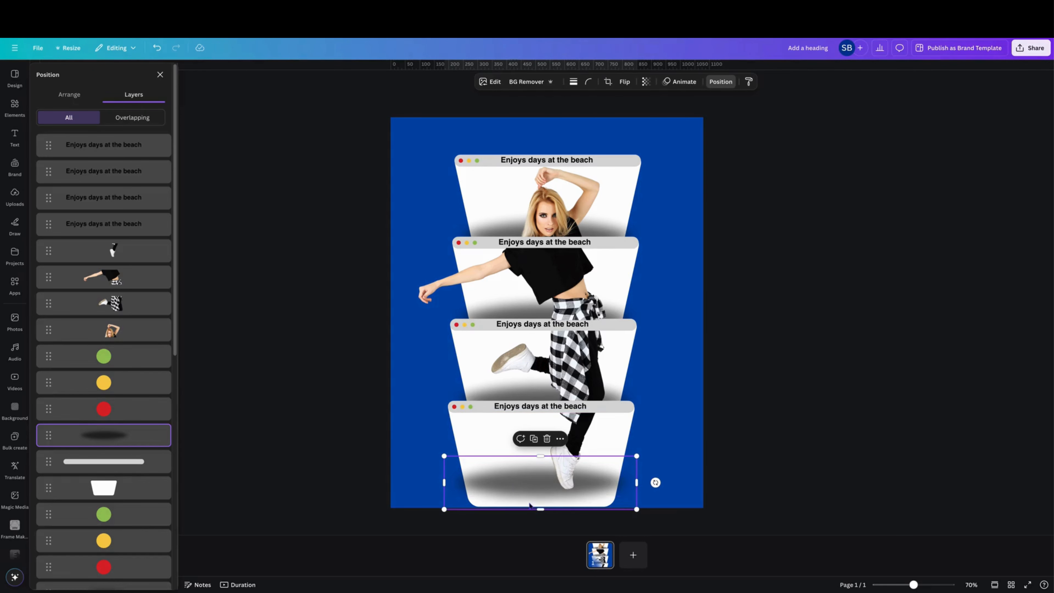
pyautogui.moveTo(530, 504); pyautogui.dragTo(530, 522)
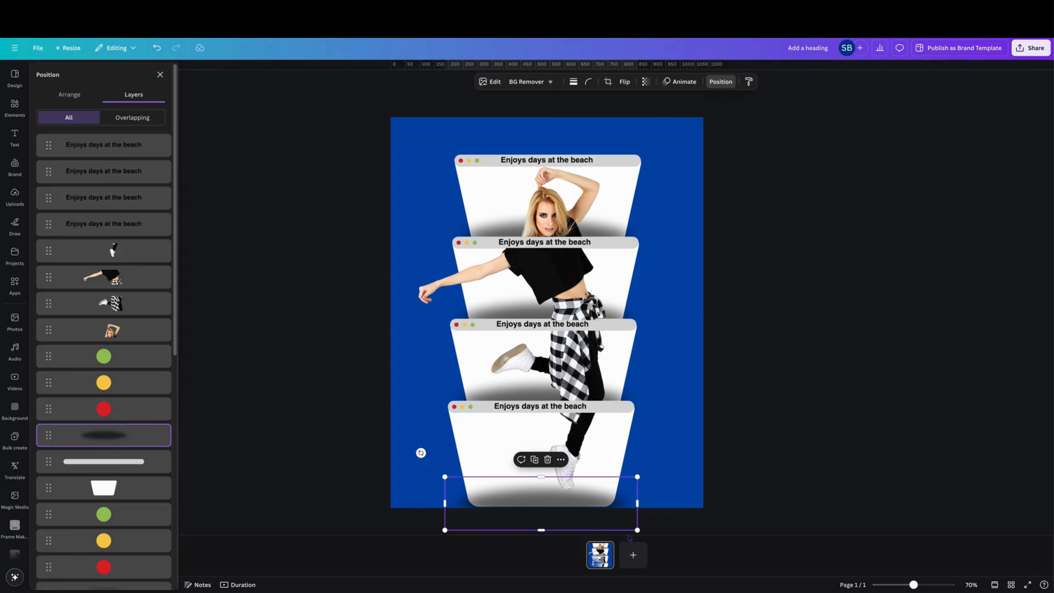
pyautogui.moveTo(637, 530); pyautogui.dragTo(626, 526)
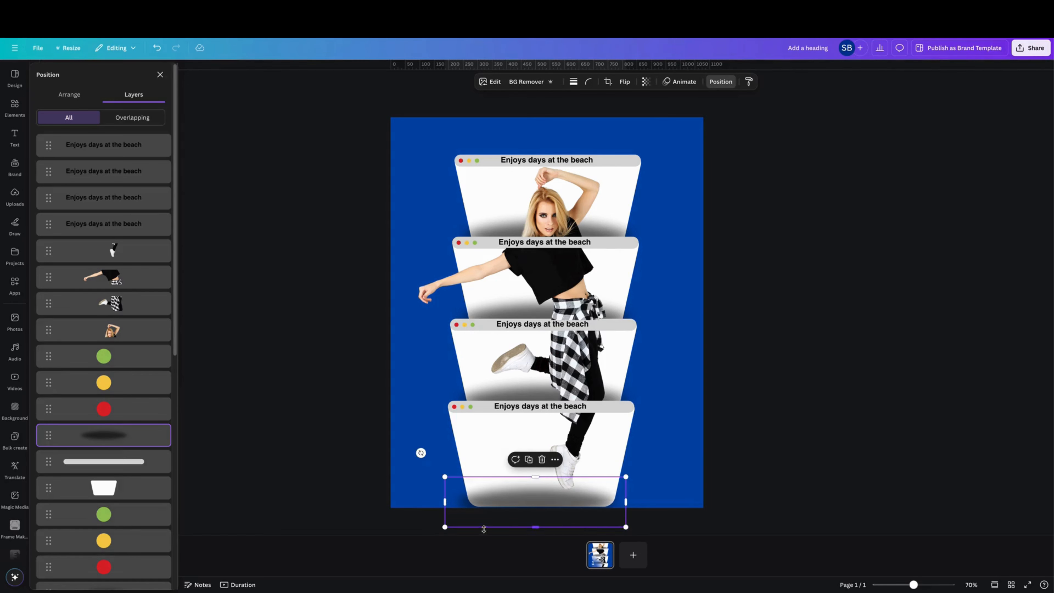
pyautogui.moveTo(445, 527); pyautogui.dragTo(459, 527)
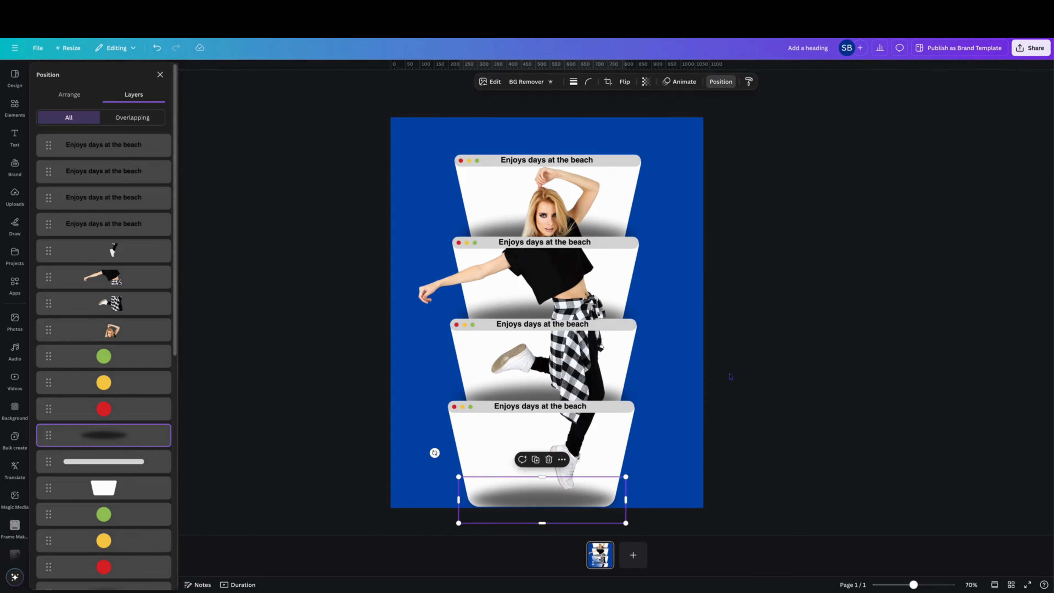
pyautogui.press('Escape')
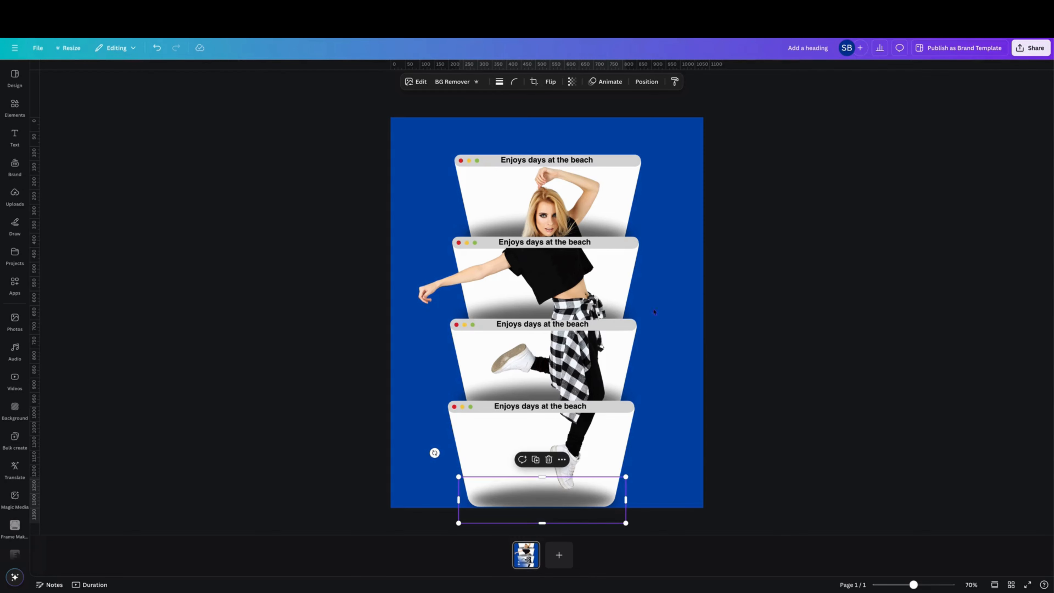
# Move the whole stack of windows, dancer pieces and shadows slightly up and over to the poster's left edge.
pyautogui.moveTo(355, 130); pyautogui.dragTo(797, 534)
pyautogui.moveTo(503, 269); pyautogui.dragTo(567, 258)
pyautogui.click(420, 183)
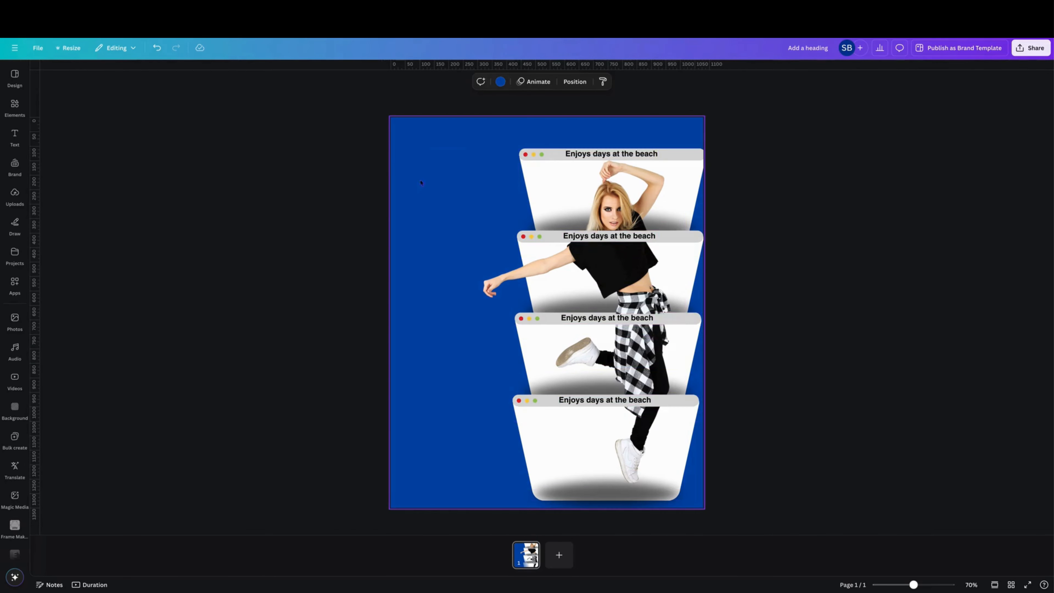
pyautogui.moveTo(336, 125); pyautogui.dragTo(766, 493)
pyautogui.moveTo(656, 358); pyautogui.dragTo(571, 356)
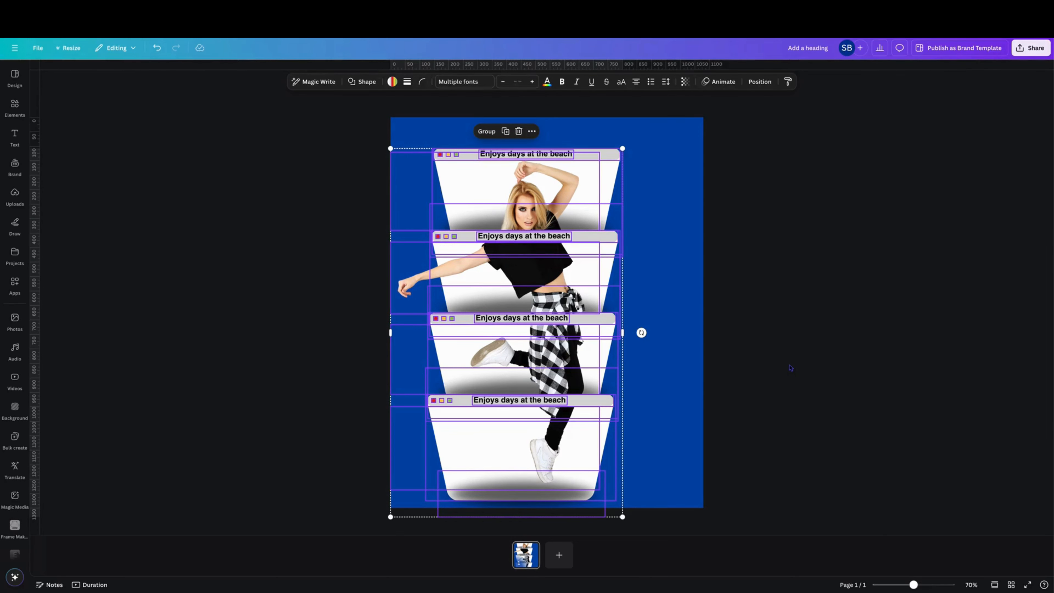
pyautogui.click(791, 368)
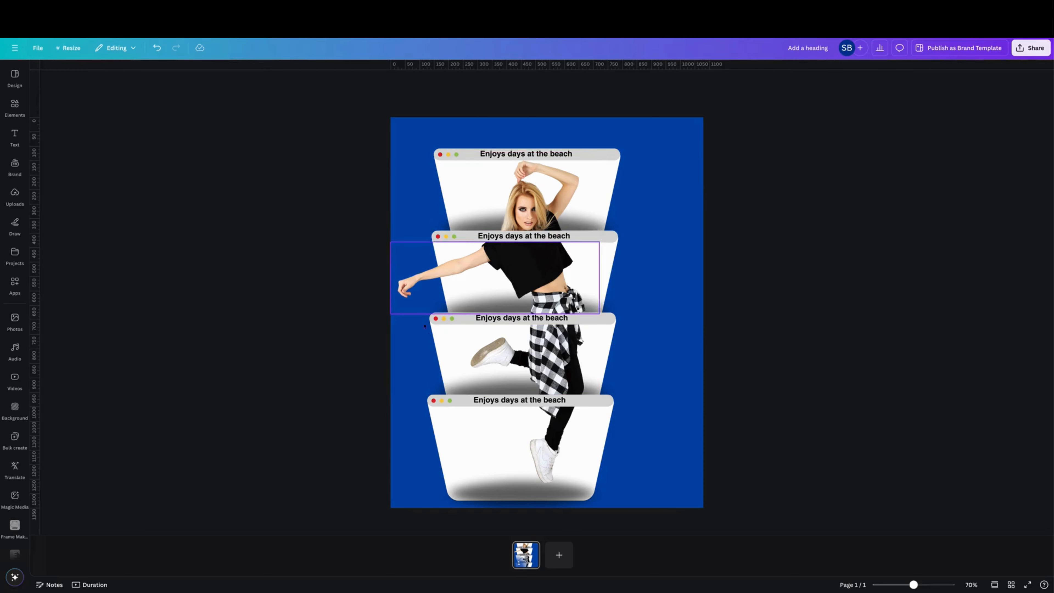
# Change the second window's title to "Enjoys Dancing".
pyautogui.click(527, 236)
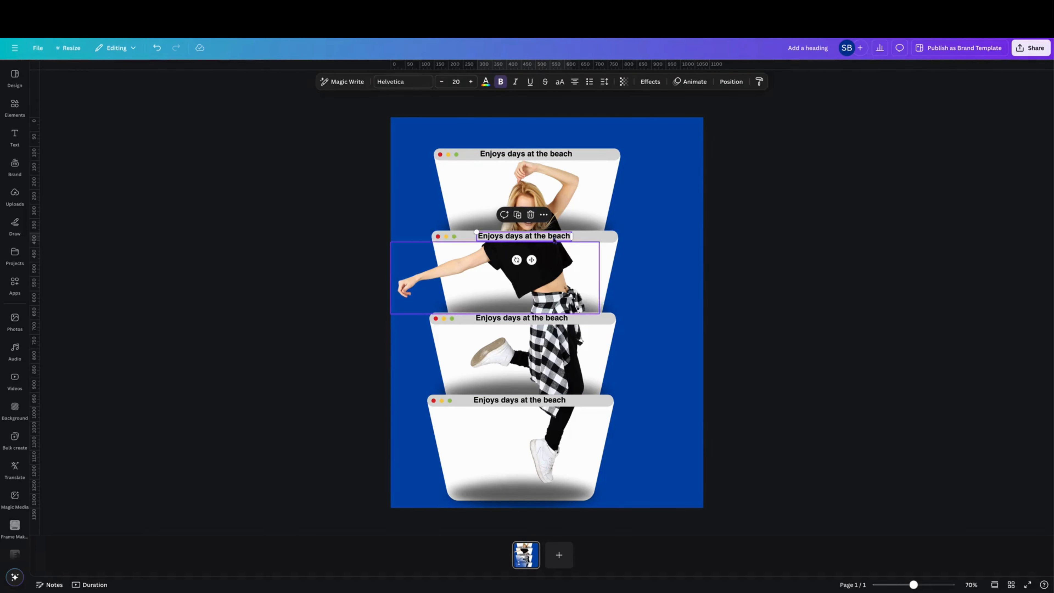
pyautogui.doubleClick(526, 236)
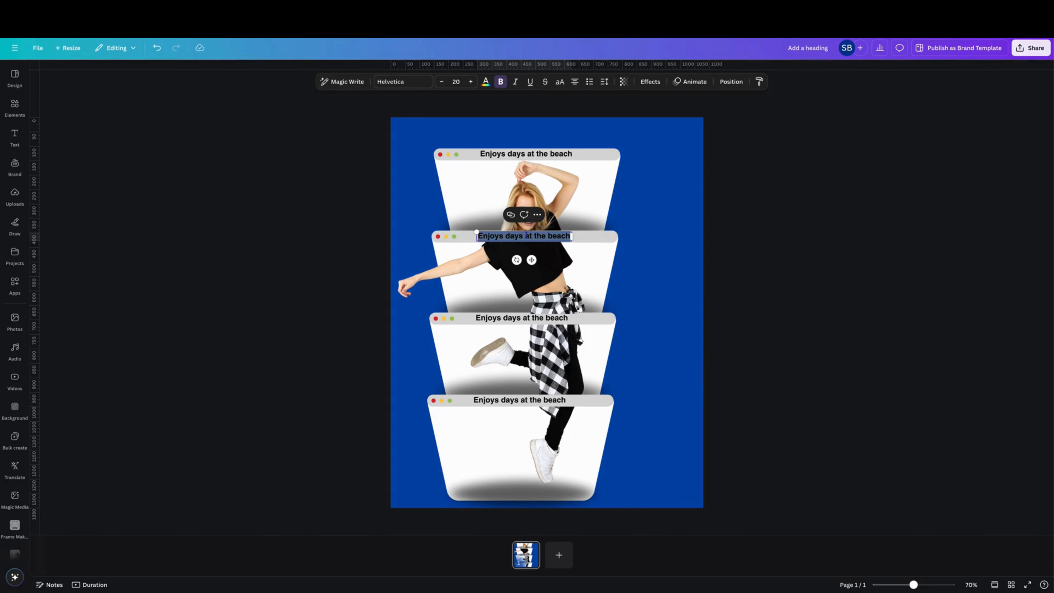
pyautogui.write('En')
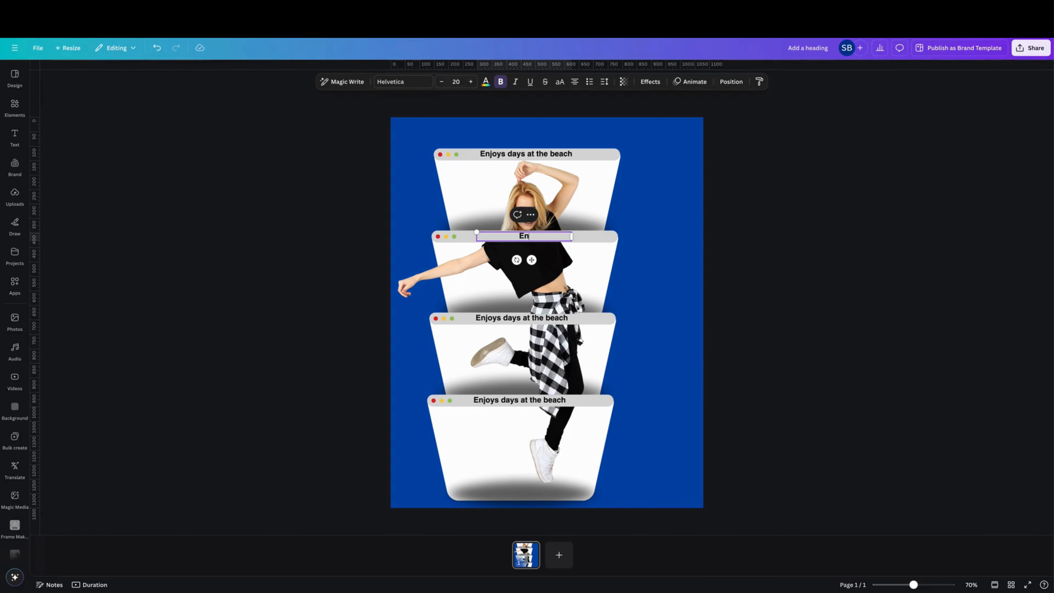
pyautogui.write('joys Dancing')
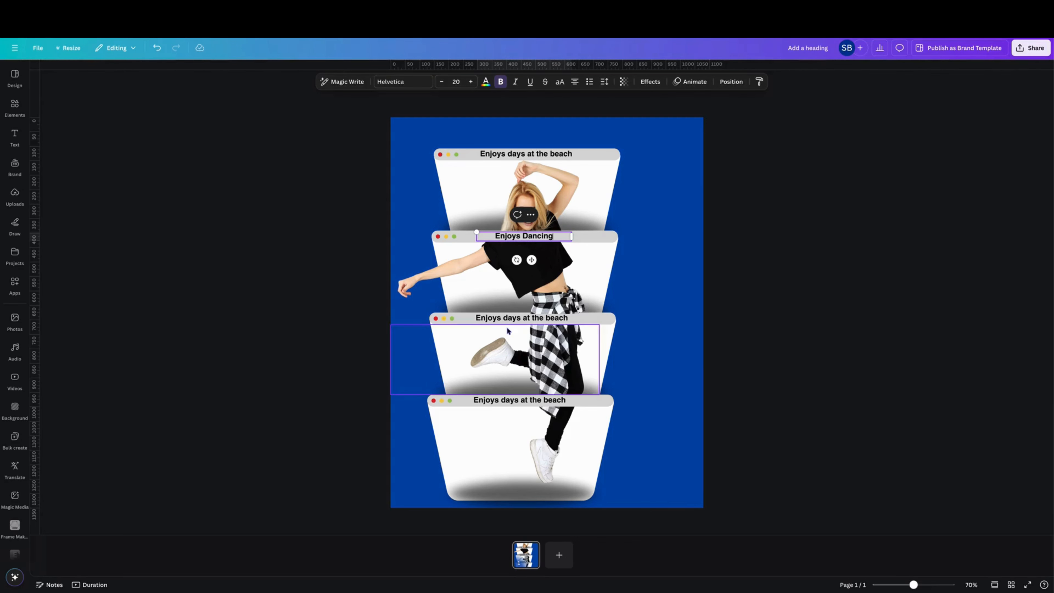
# Change the third window's title to "Enjoys Movies".
pyautogui.click(513, 319)
pyautogui.click(513, 319)
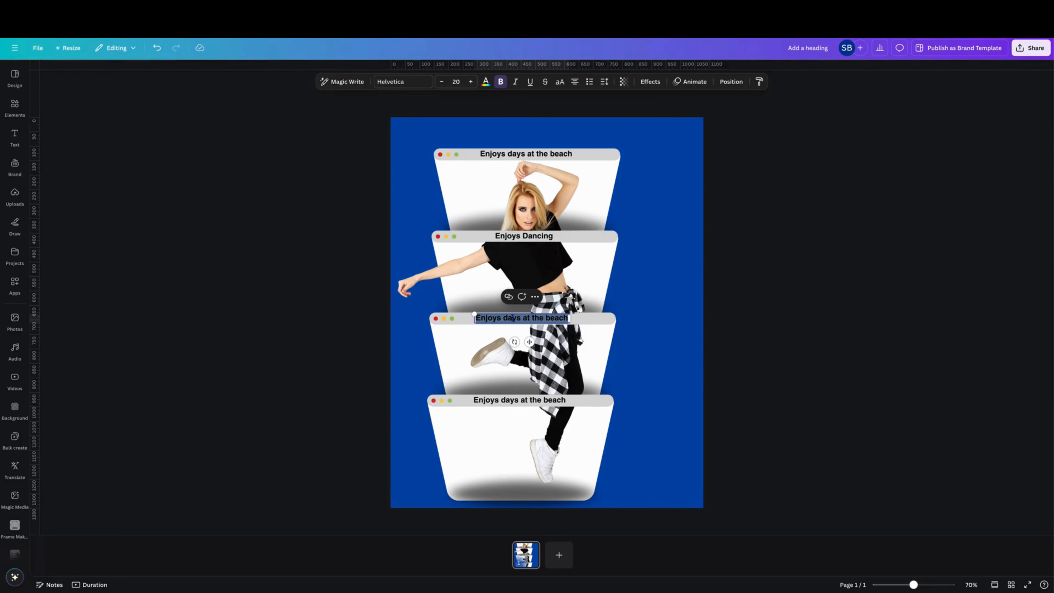
pyautogui.write('Enjo')
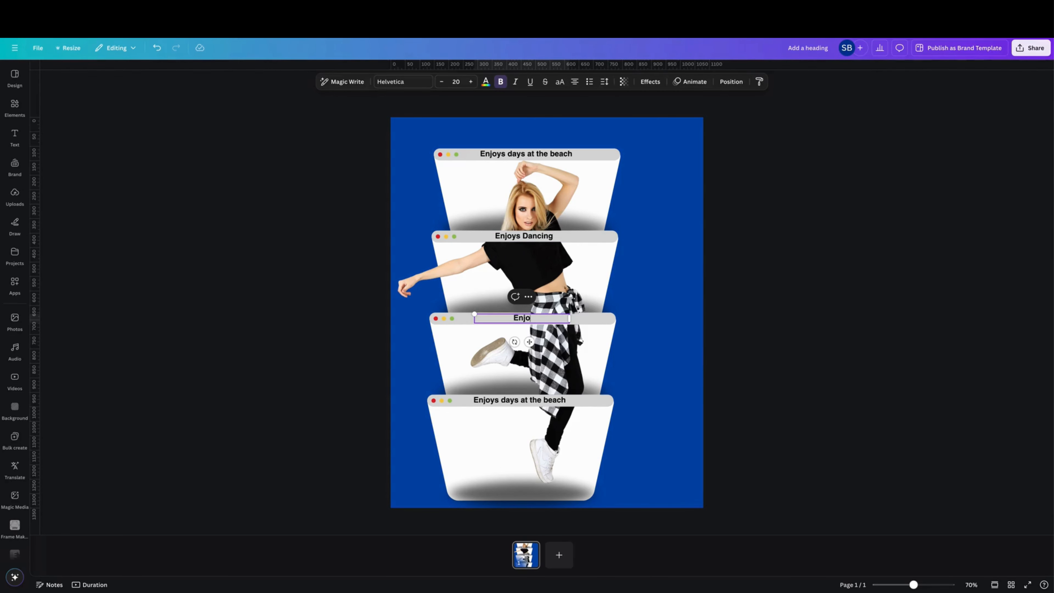
pyautogui.write('ys Movies')
# Change the fourth window's title to "Enjoys Romantic Dinners" and clear the selection.
pyautogui.doubleClick(517, 401)
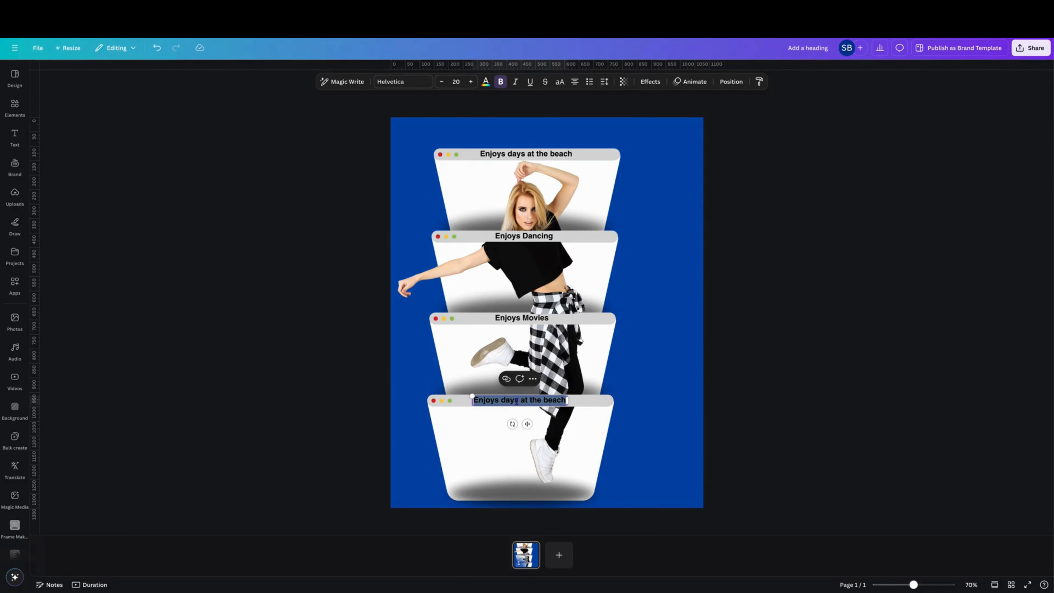
pyautogui.write('Enjo')
pyautogui.write('ys ')
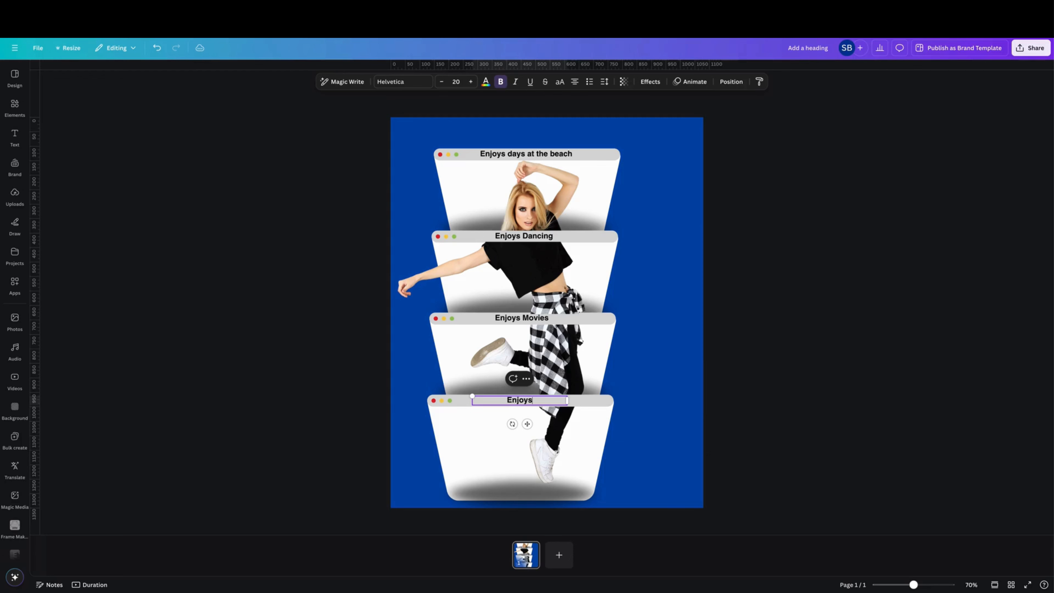
pyautogui.write('Romantic Dinners')
pyautogui.click(622, 340)
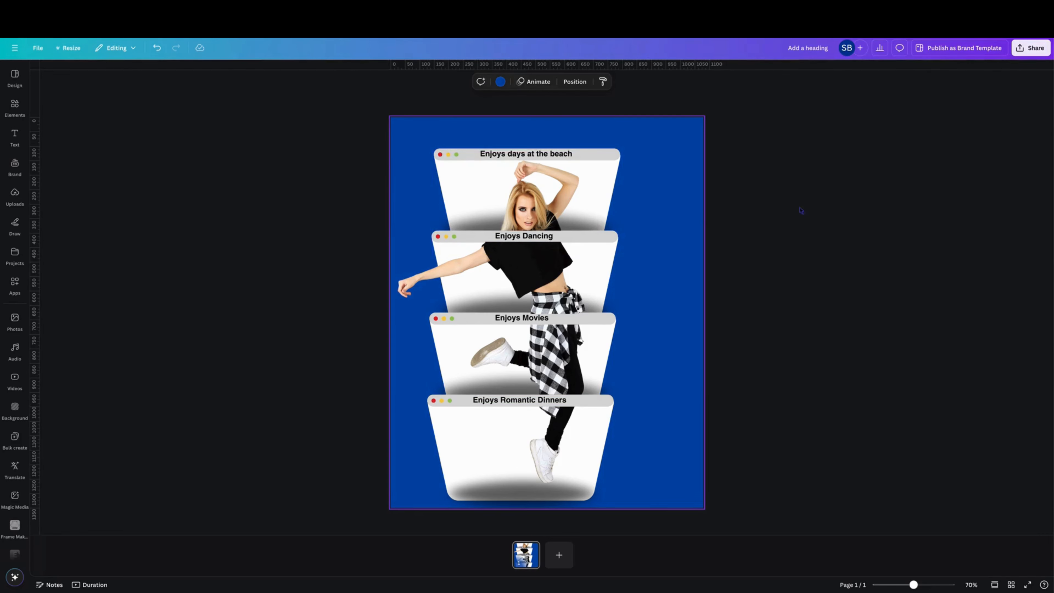
pyautogui.click(817, 217)
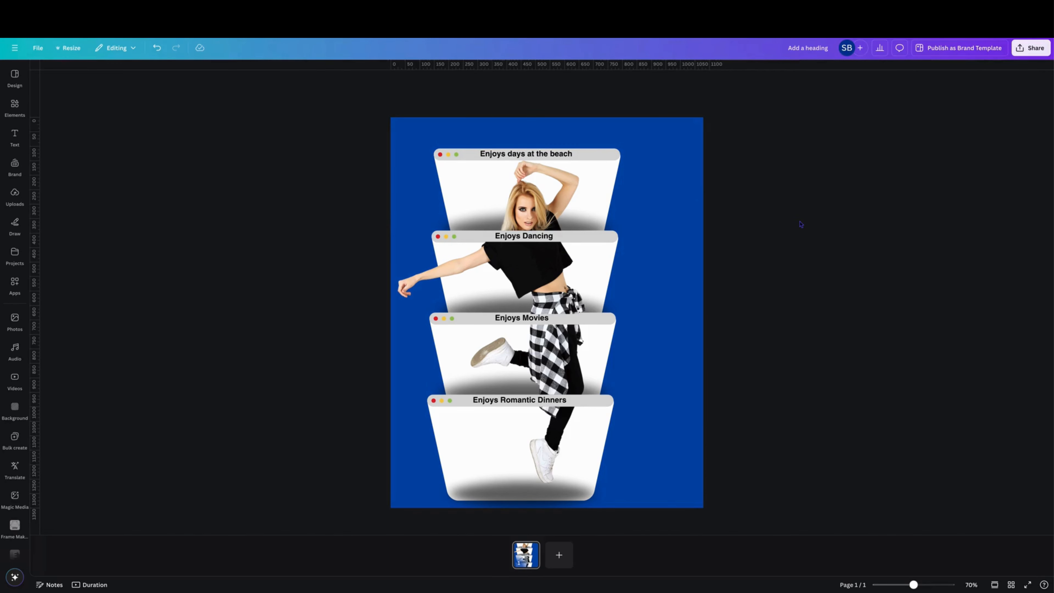